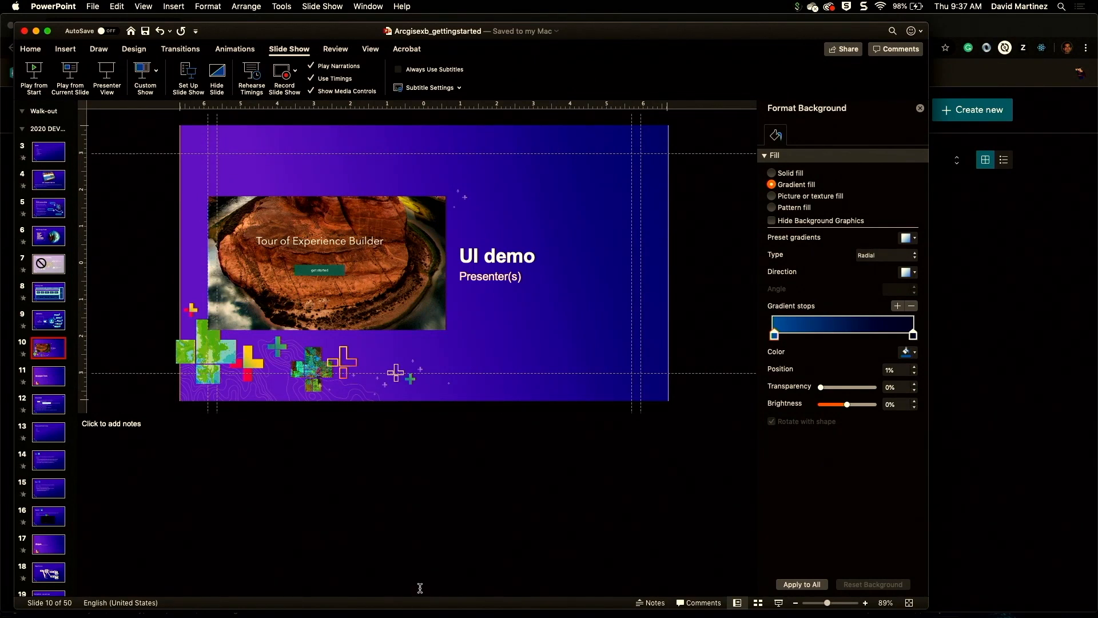
Step: Switch to Chrome and view the options menu of the Filtering experience
{"action": "mouse_move", "coordinate": [460, 616]}
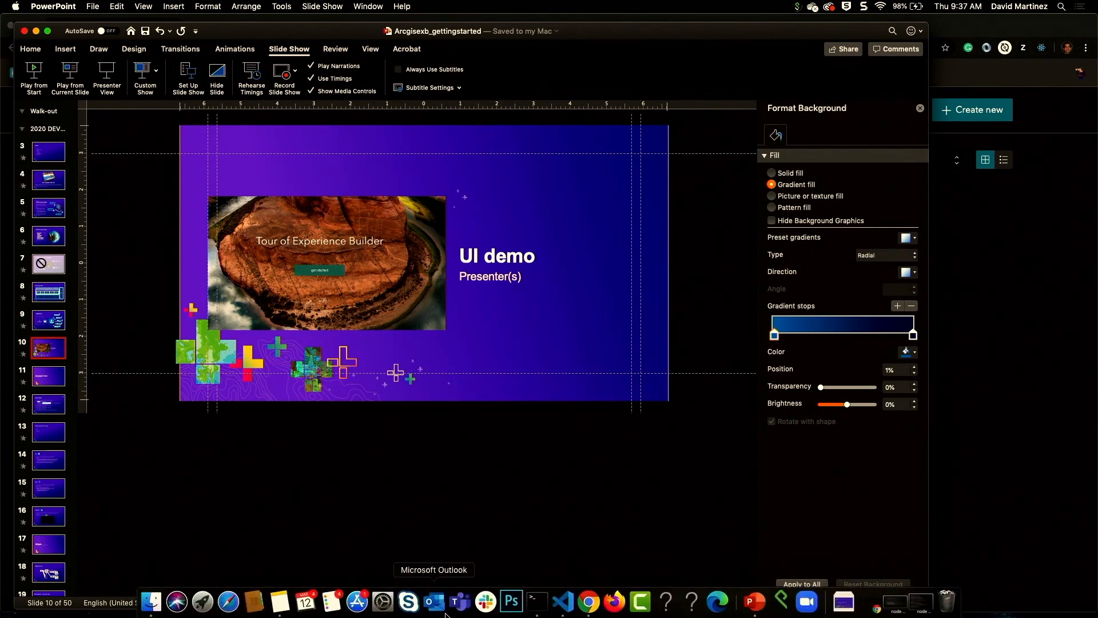
{"action": "left_click", "coordinate": [588, 604]}
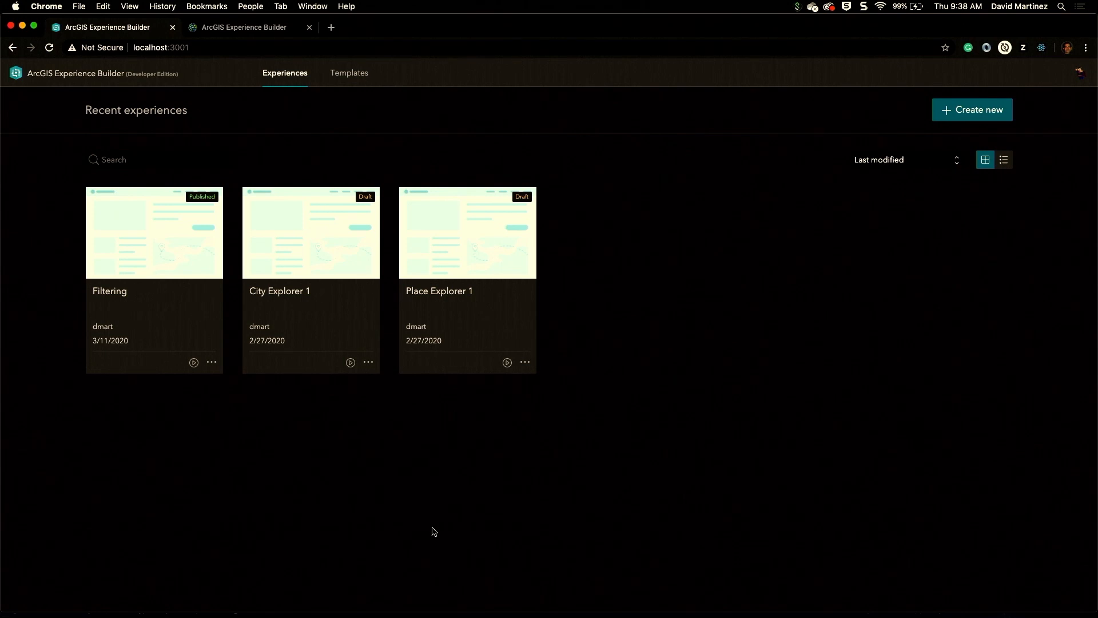
{"action": "left_click", "coordinate": [211, 362]}
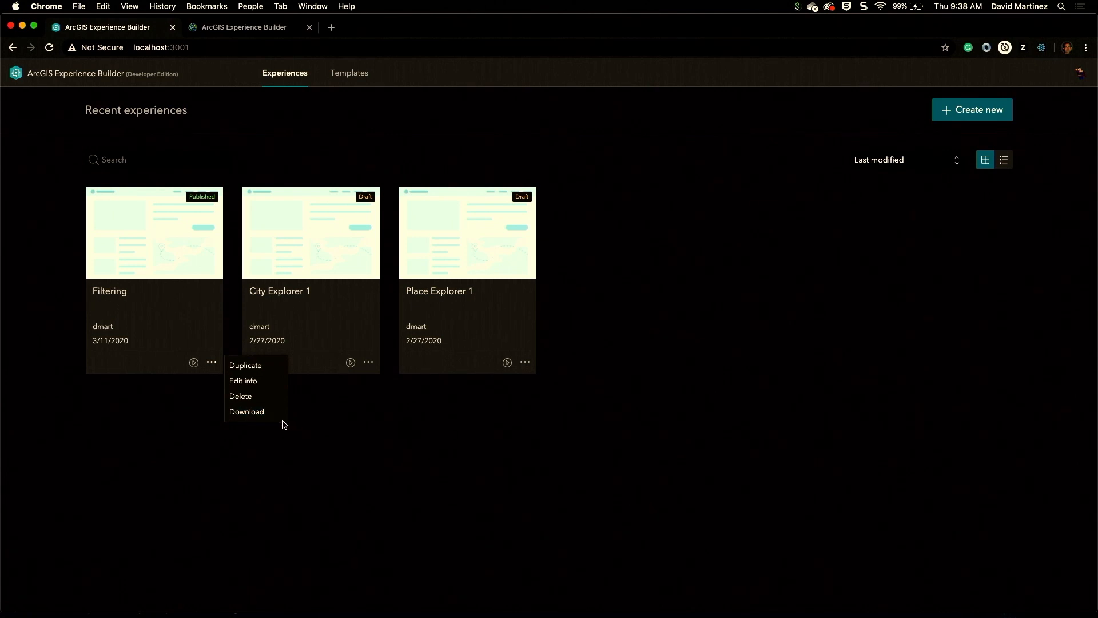
{"action": "left_click", "coordinate": [692, 420]}
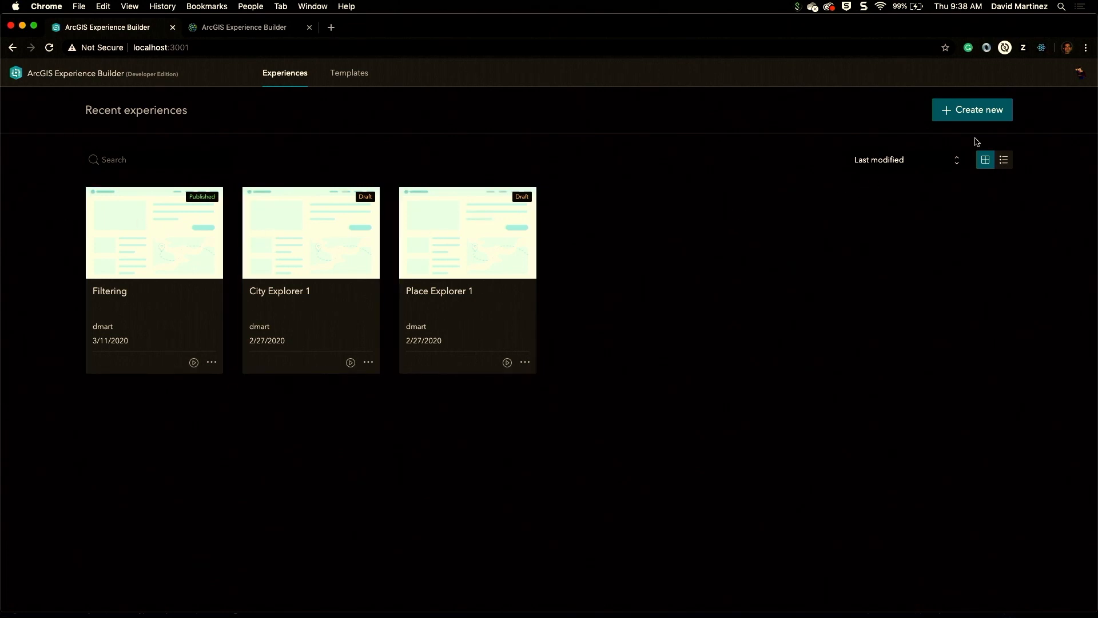
Step: Create a new experience from the Foldable template
{"action": "left_click", "coordinate": [982, 110]}
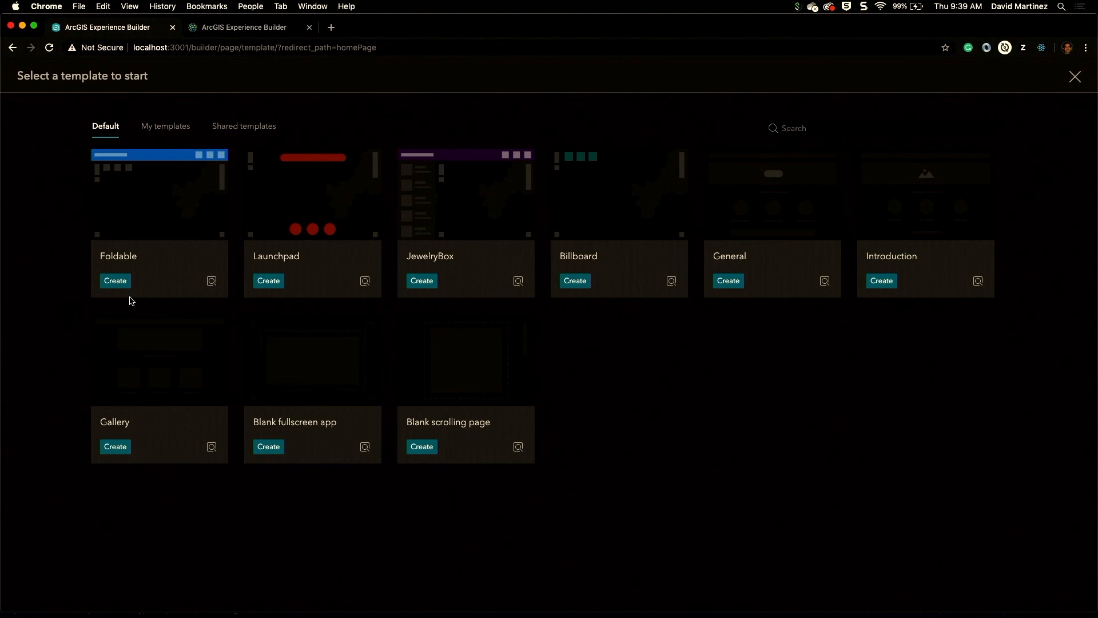
{"action": "left_click", "coordinate": [119, 281]}
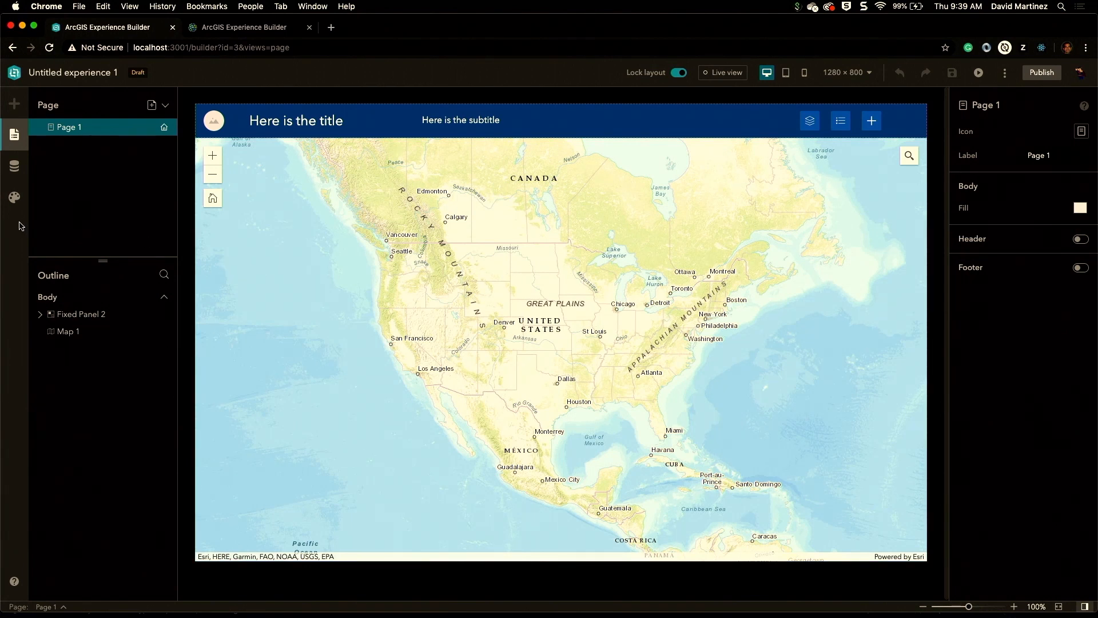
Step: Turn off the layout lock and browse the insert widget, page, data and theme panels
{"action": "left_click", "coordinate": [675, 74]}
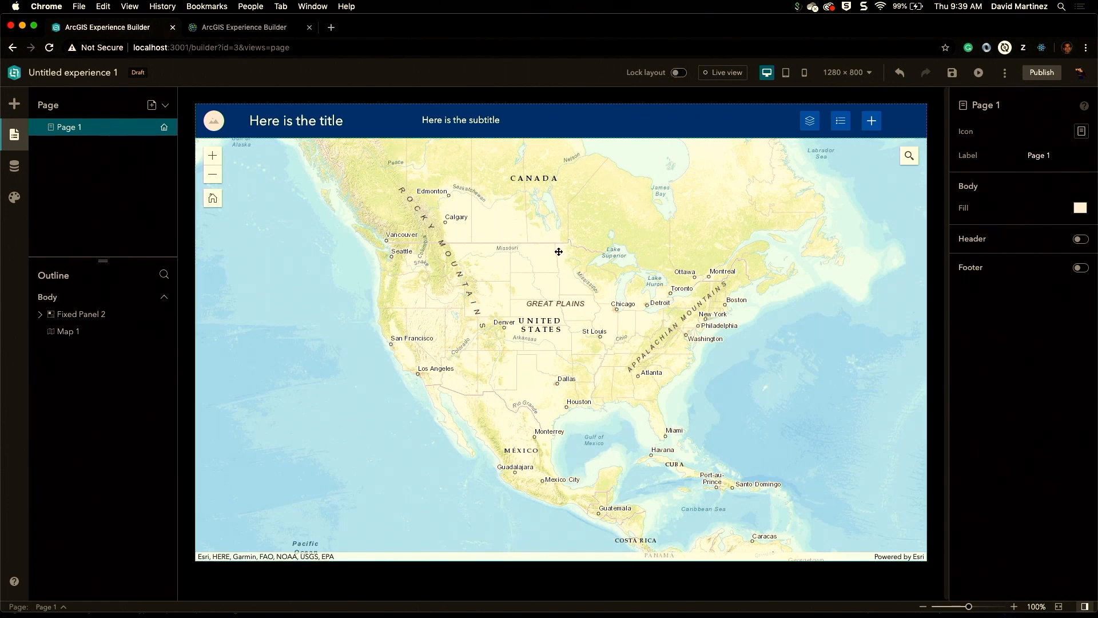
{"action": "left_click", "coordinate": [16, 103]}
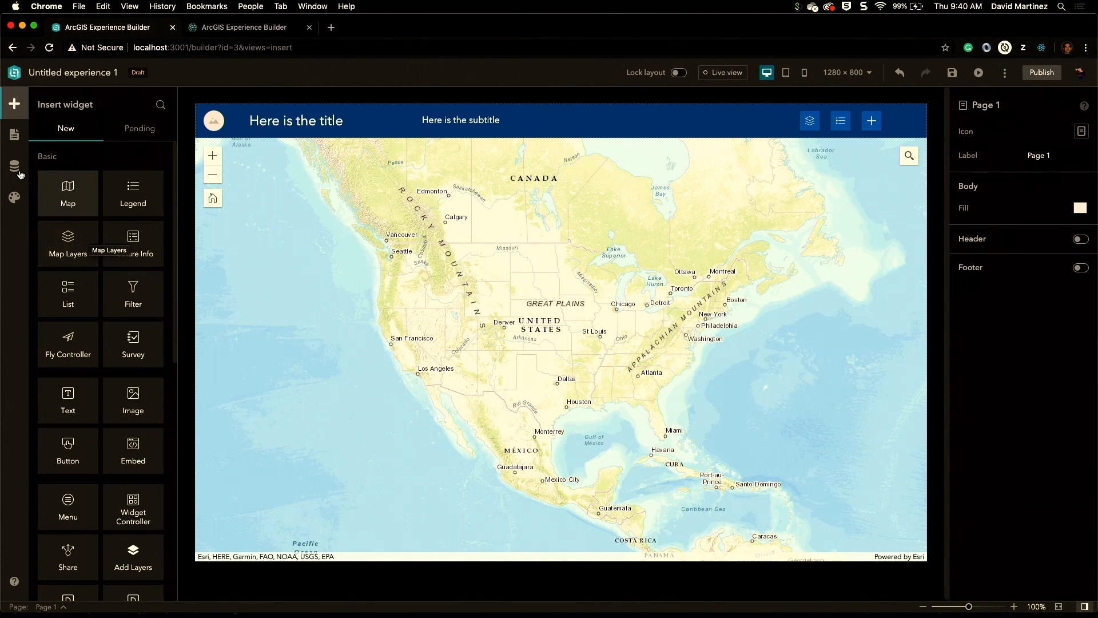
{"action": "left_click", "coordinate": [14, 134]}
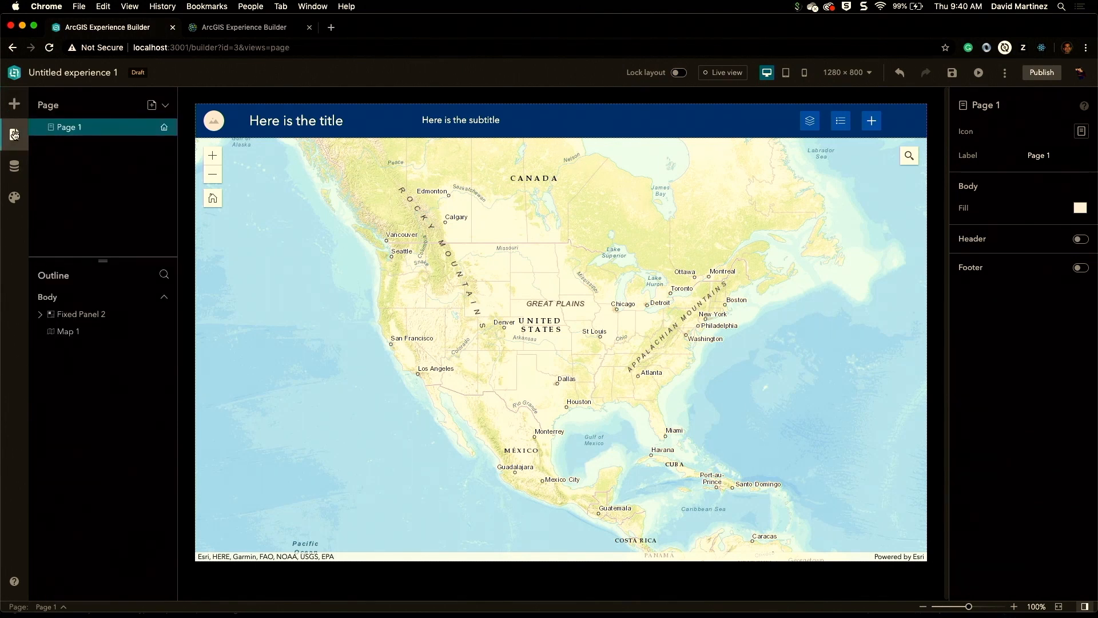
{"action": "left_click", "coordinate": [14, 169]}
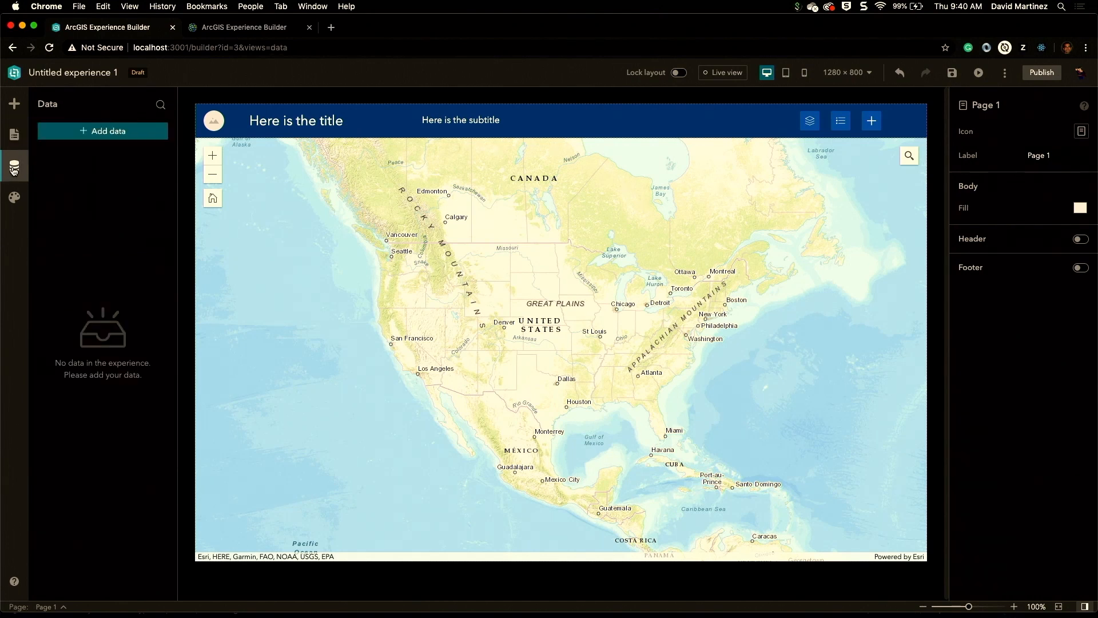
{"action": "left_click", "coordinate": [15, 200]}
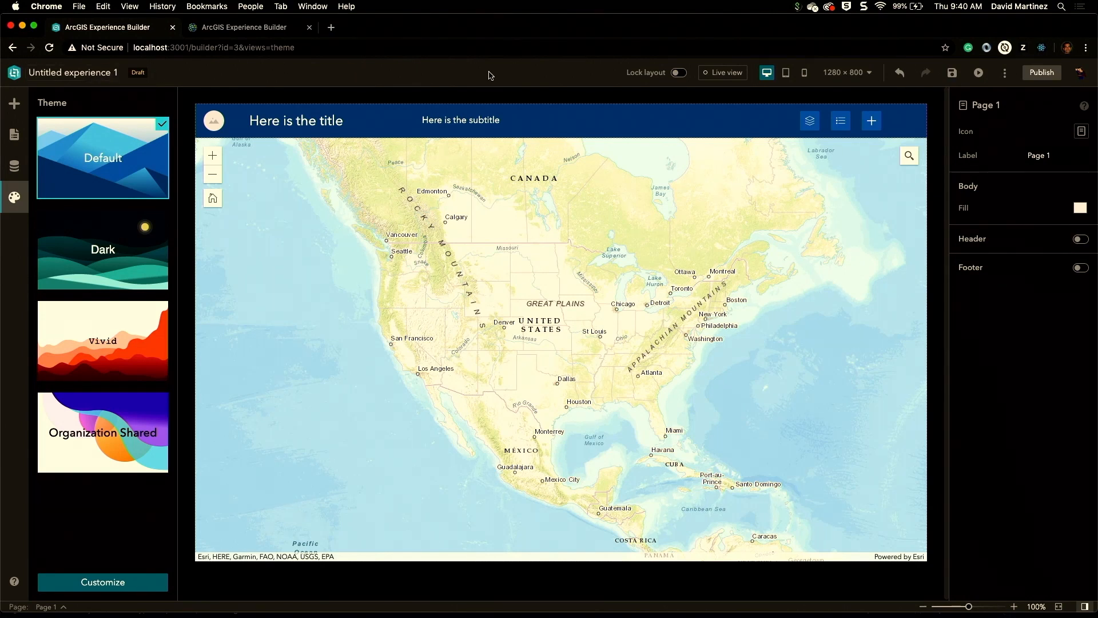
Step: Turn on Live view, pan the map, and preview the page at medium and small screen sizes
{"action": "left_click", "coordinate": [736, 73]}
{"action": "mouse_move", "coordinate": [560, 213]}
{"action": "left_mouse_down"}
{"action": "mouse_move", "coordinate": [546, 250]}
{"action": "mouse_move", "coordinate": [614, 216]}
{"action": "mouse_move", "coordinate": [544, 225]}
{"action": "left_mouse_up"}
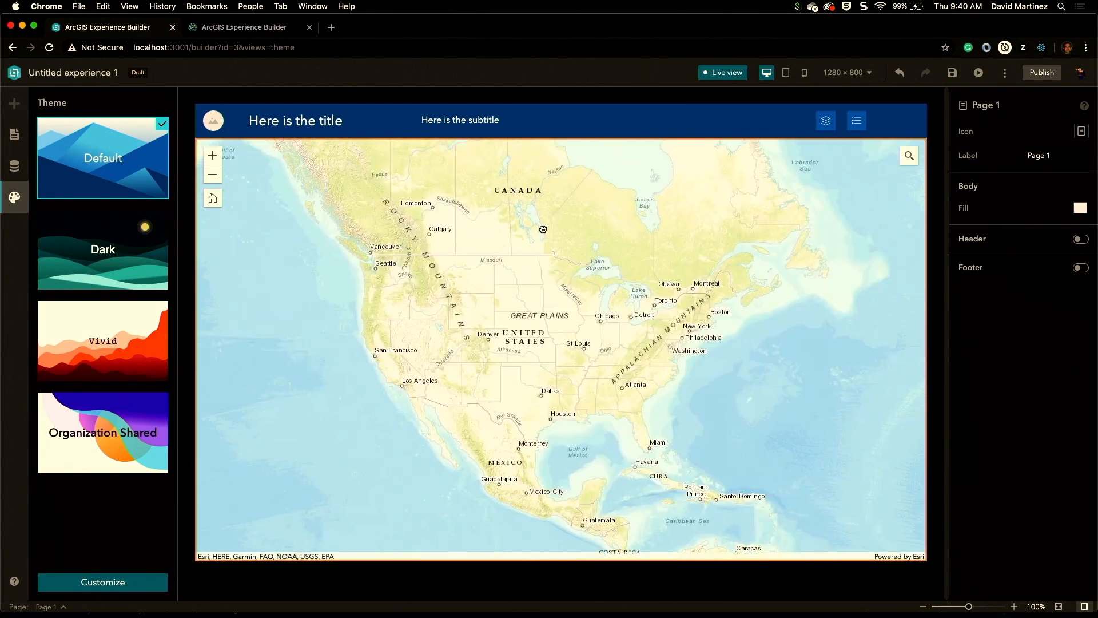
{"action": "left_click", "coordinate": [785, 74]}
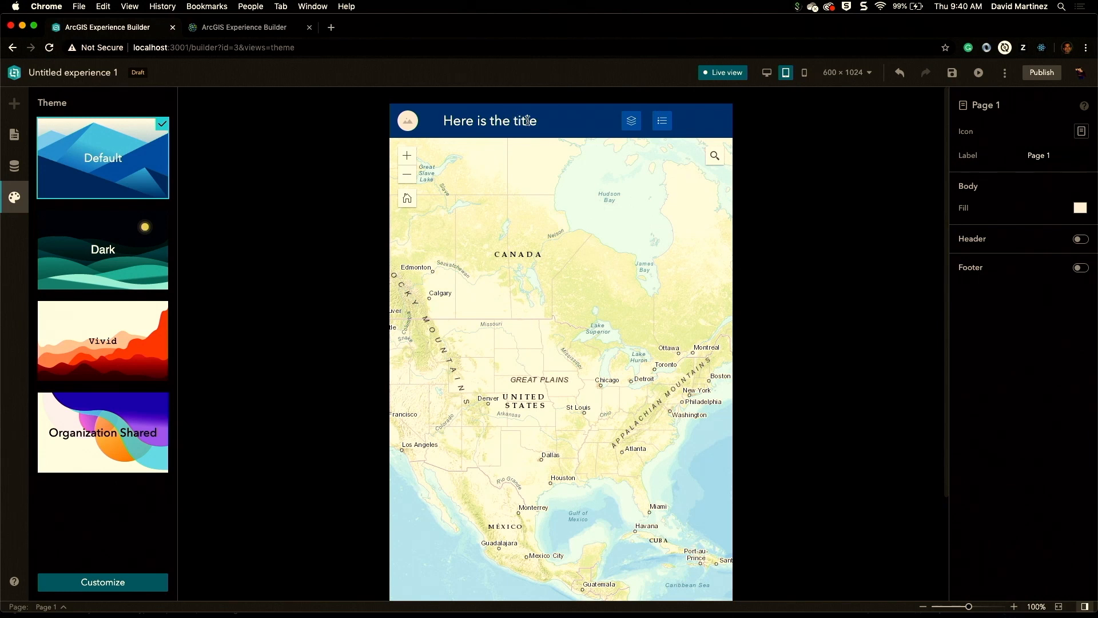
{"action": "left_click", "coordinate": [805, 73]}
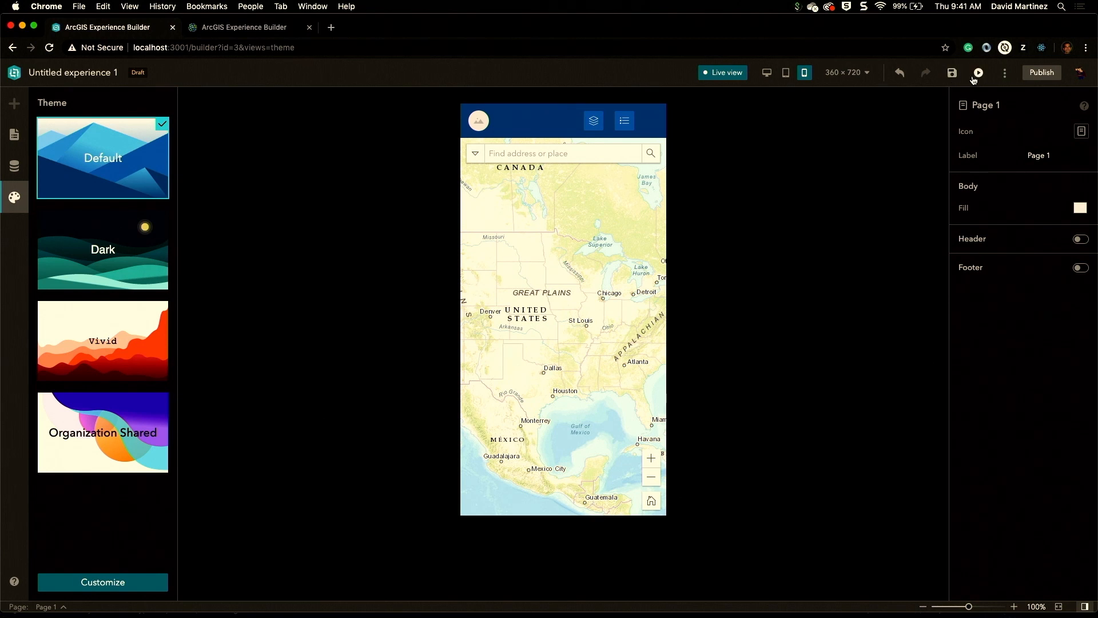
{"action": "left_click", "coordinate": [1006, 73]}
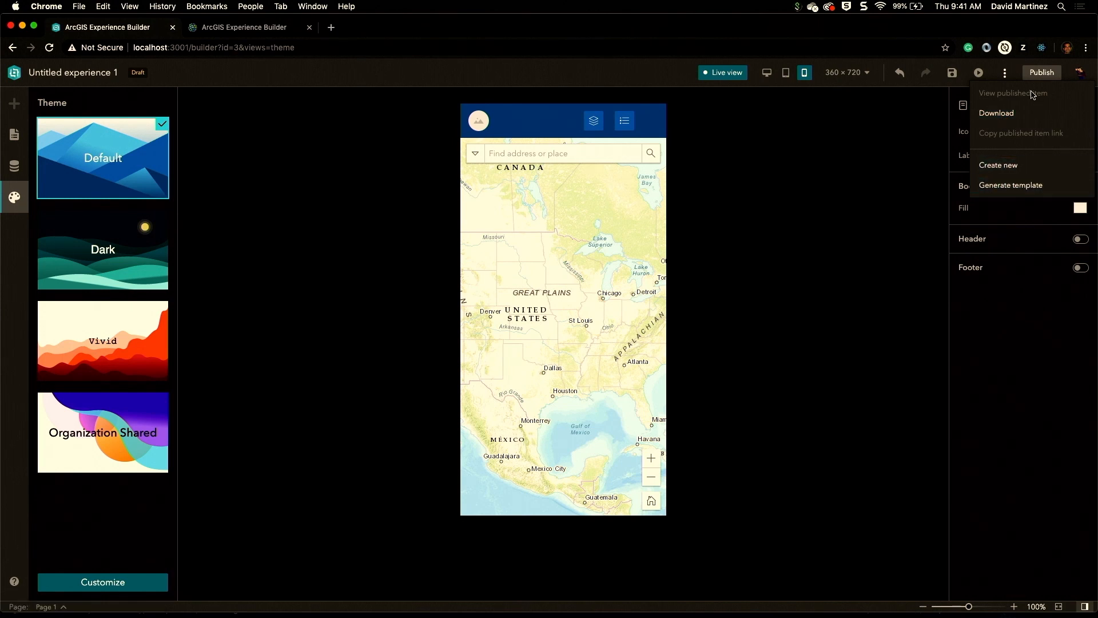
{"action": "left_click", "coordinate": [1005, 72]}
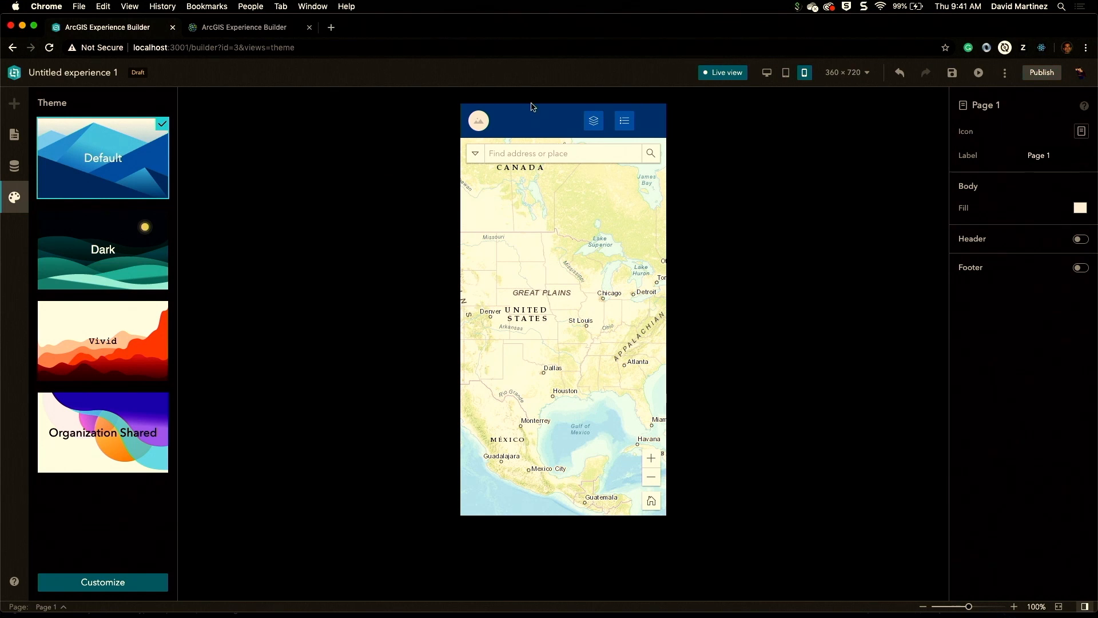
Step: Add a new page using the Blank fullscreen app layout
{"action": "left_click", "coordinate": [14, 135]}
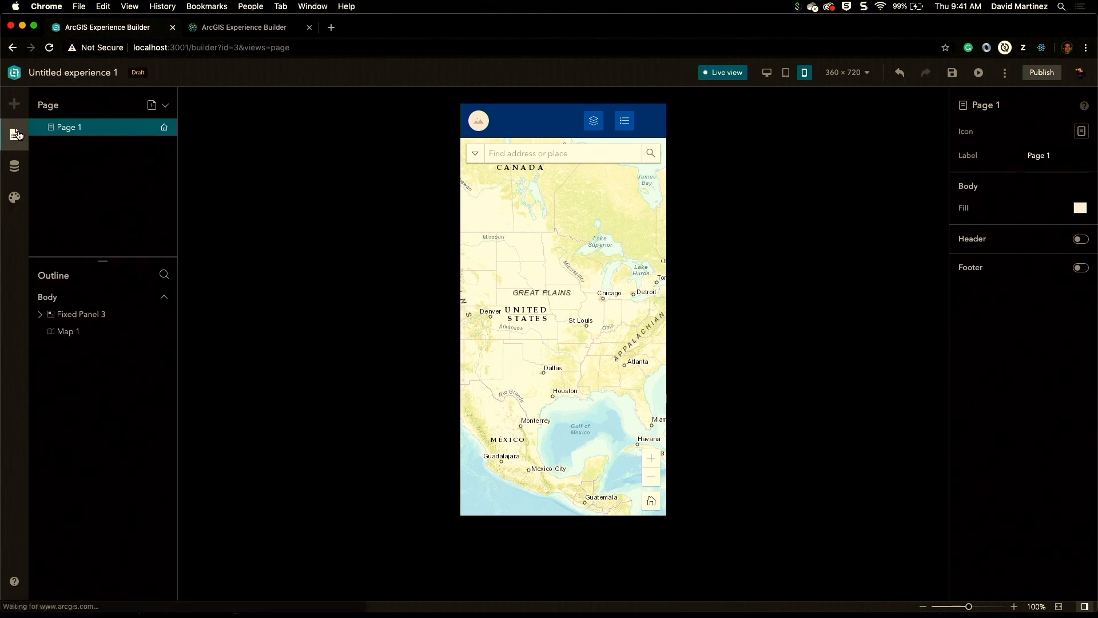
{"action": "left_click", "coordinate": [151, 106]}
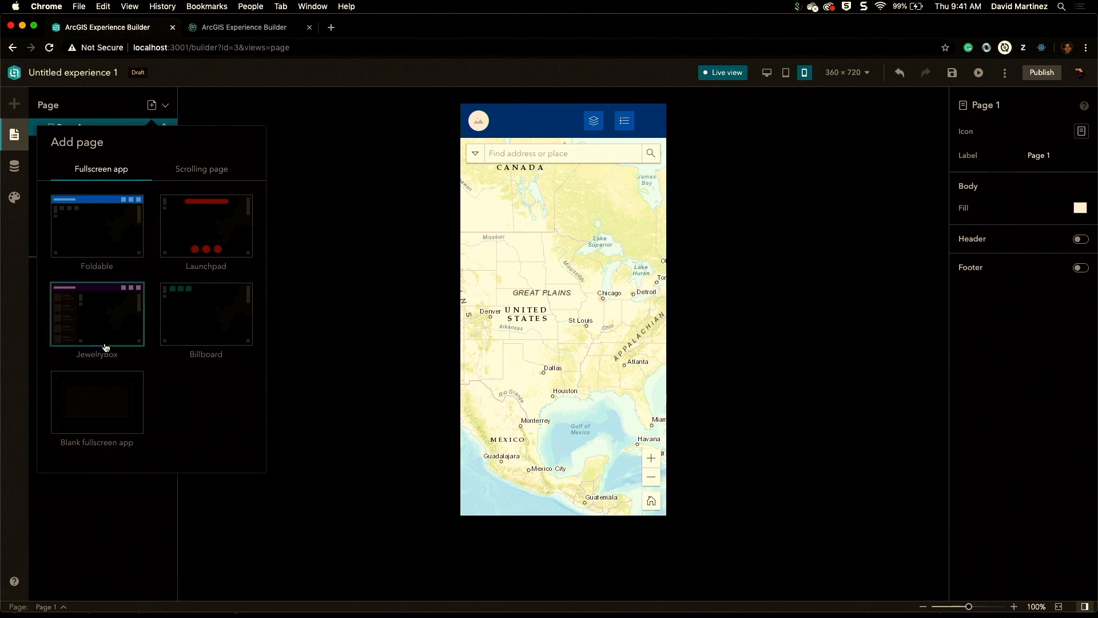
{"action": "left_click", "coordinate": [122, 403]}
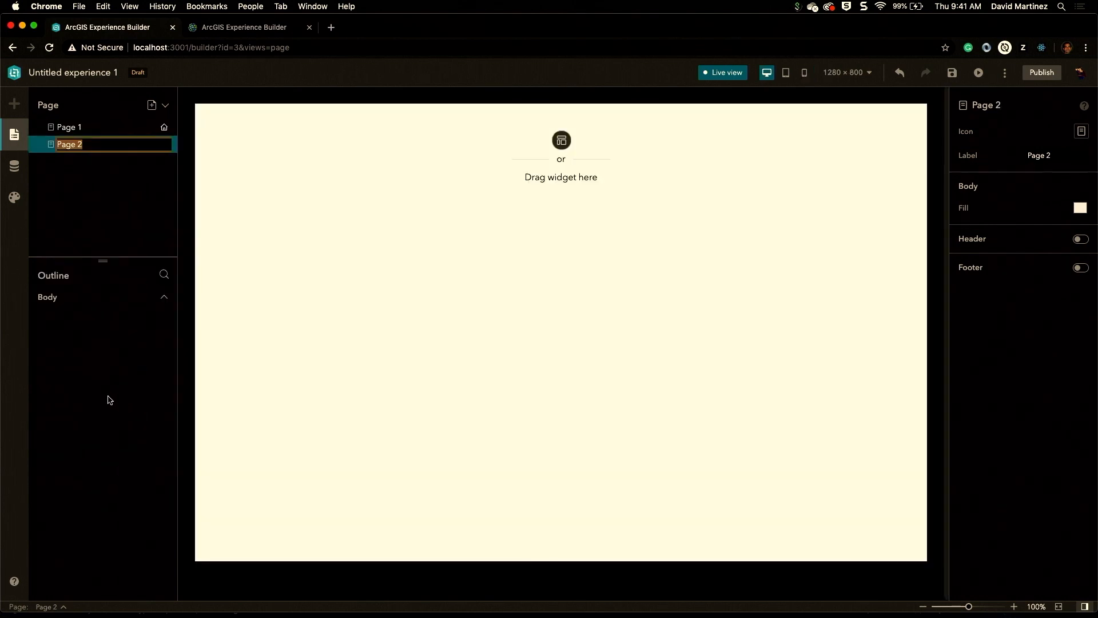
{"action": "left_click", "coordinate": [133, 183]}
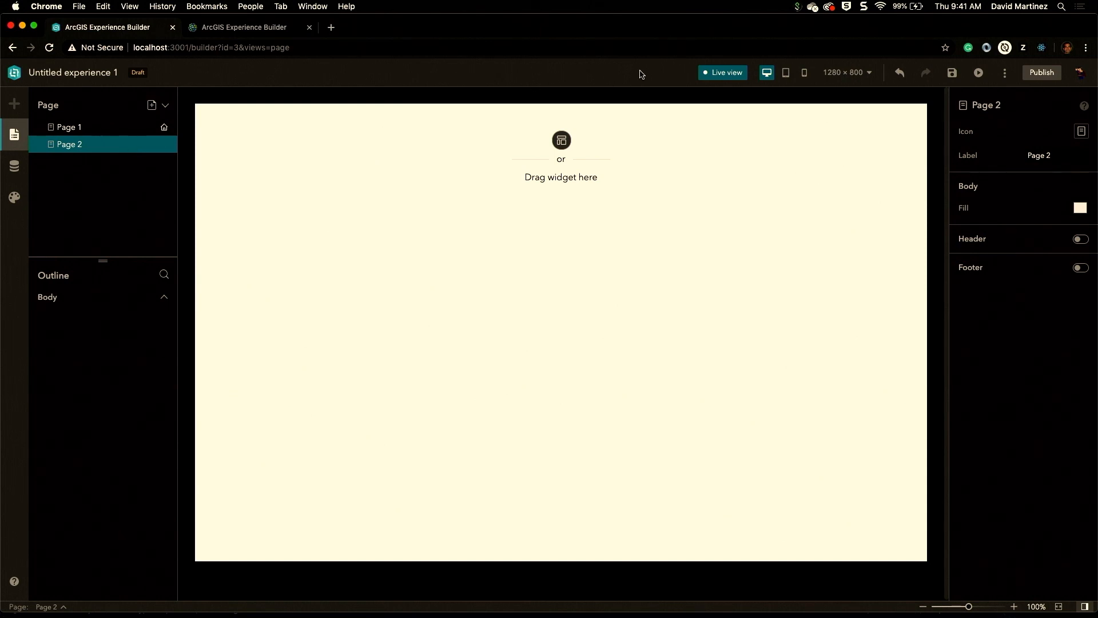
Step: Turn off Live view and insert a Map widget onto the new blank page
{"action": "left_click", "coordinate": [719, 73]}
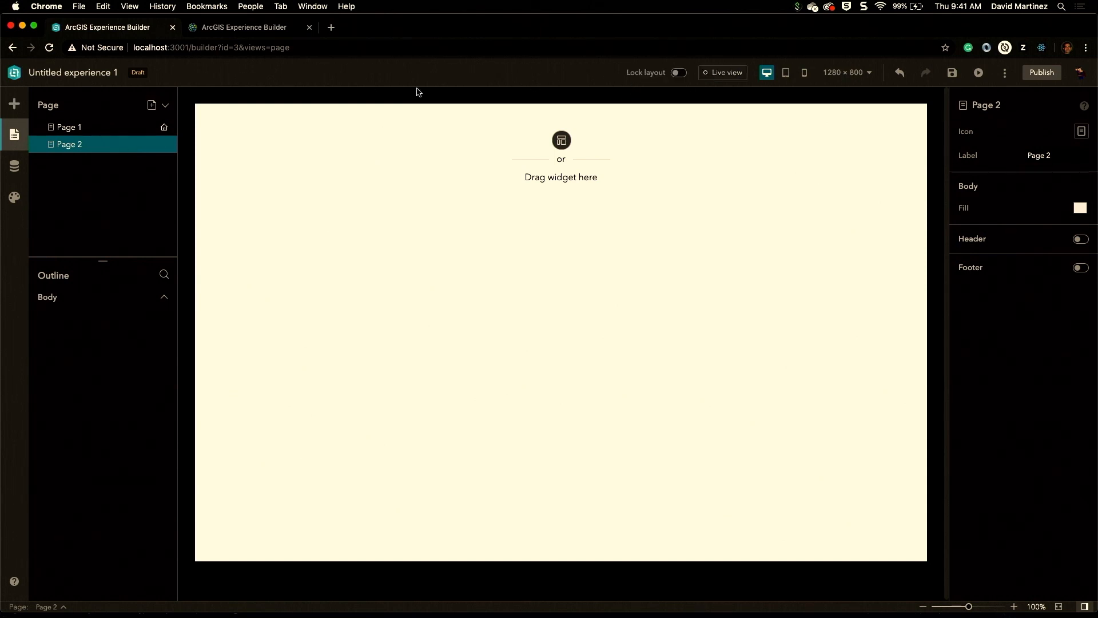
{"action": "left_click", "coordinate": [14, 104]}
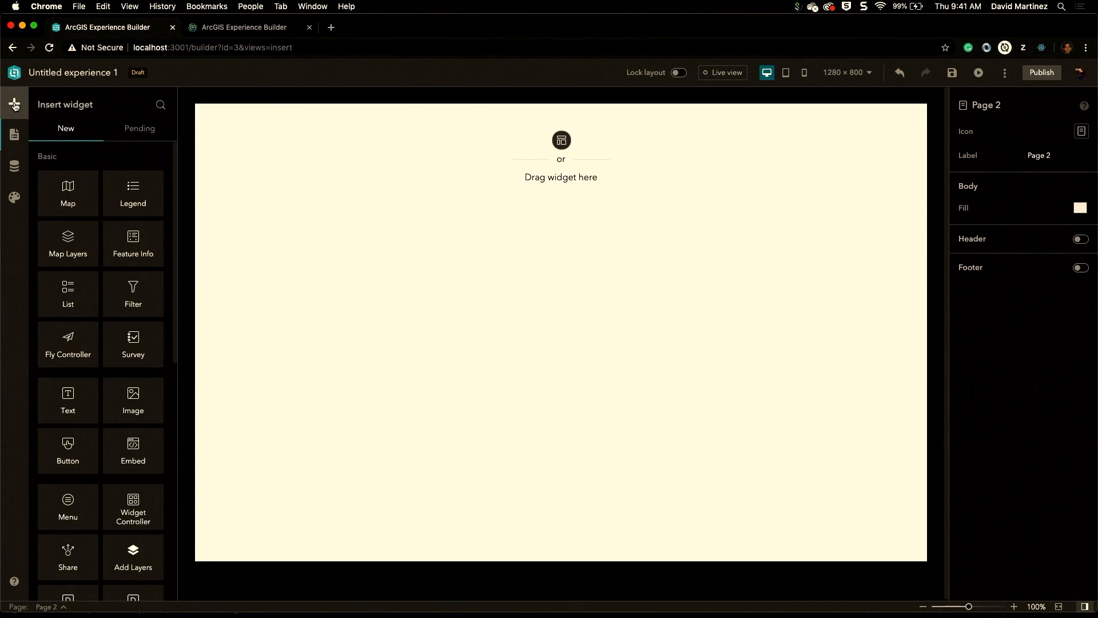
{"action": "left_click_drag", "start_coordinate": [66, 196], "coordinate": [373, 324]}
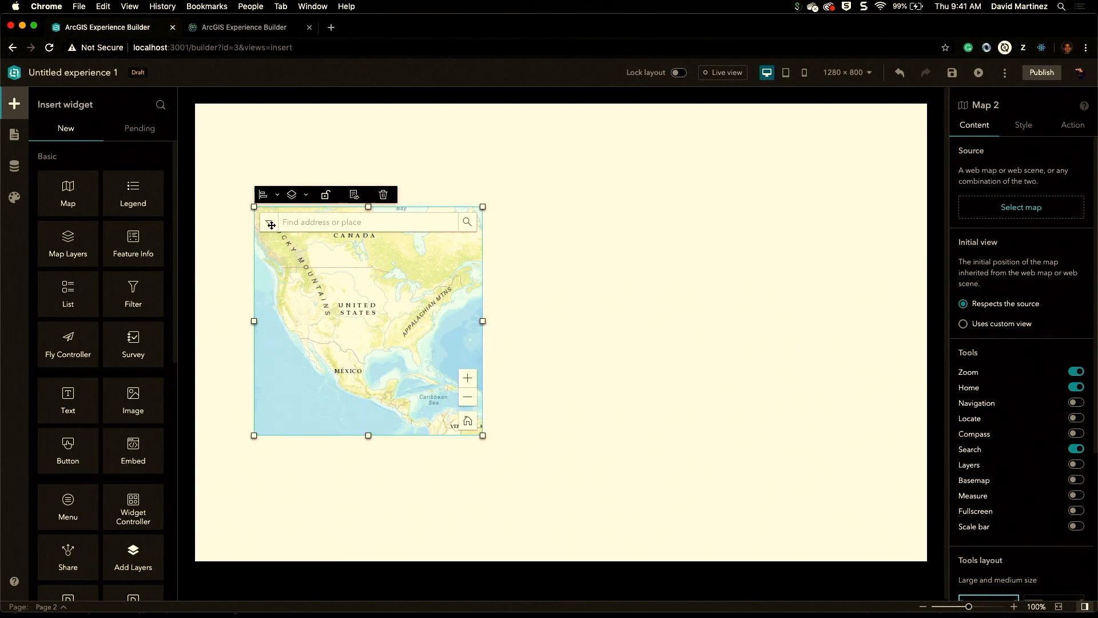
Step: Snap the map widget to the left edge and make it full height
{"action": "left_click", "coordinate": [276, 195]}
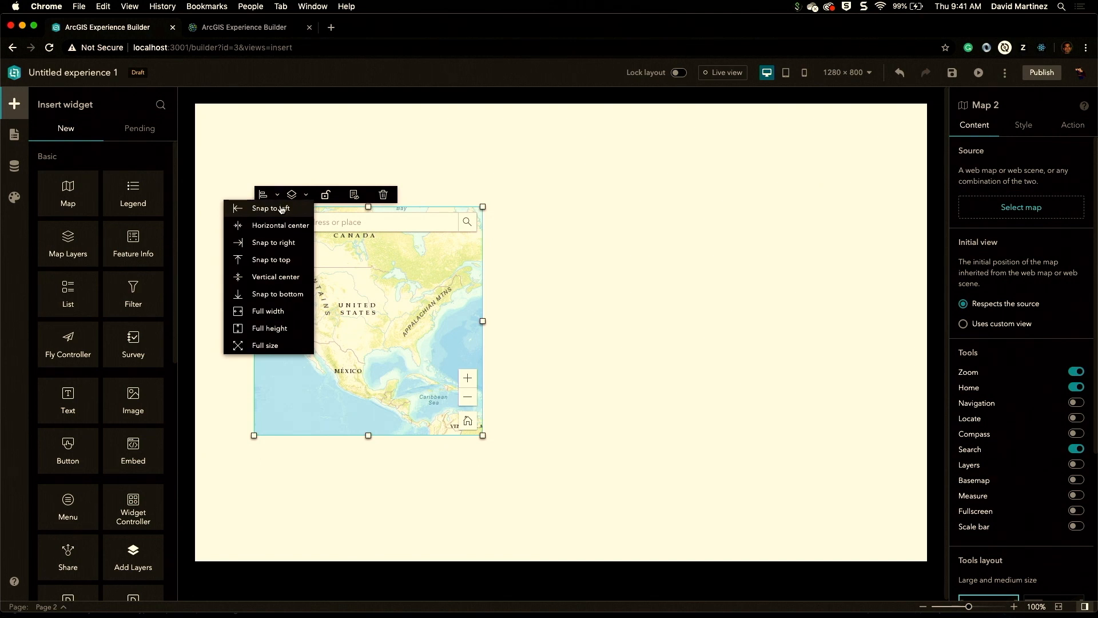
{"action": "left_click", "coordinate": [281, 210]}
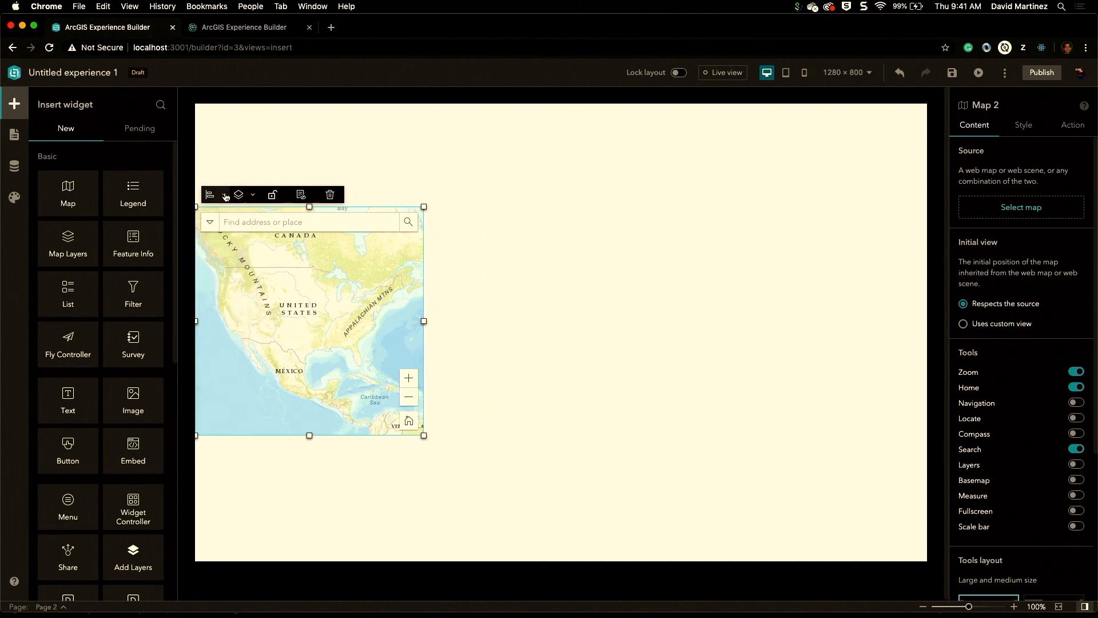
{"action": "left_click", "coordinate": [223, 195]}
{"action": "left_click", "coordinate": [247, 331]}
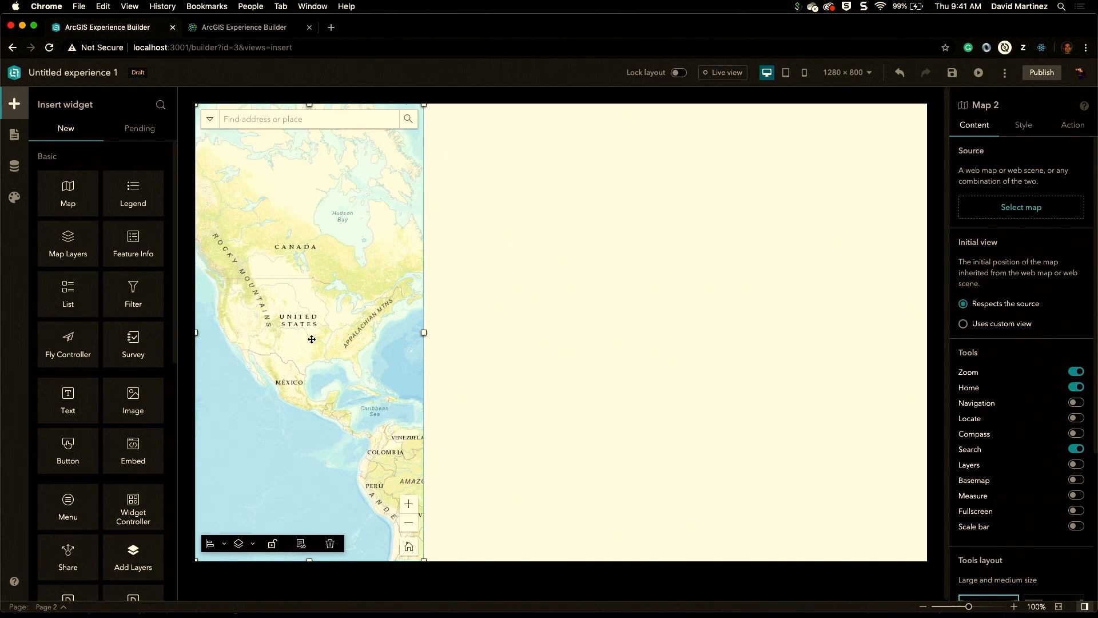
Step: Widen the map and set its width to 53%
{"action": "left_click_drag", "start_coordinate": [424, 333], "coordinate": [529, 333]}
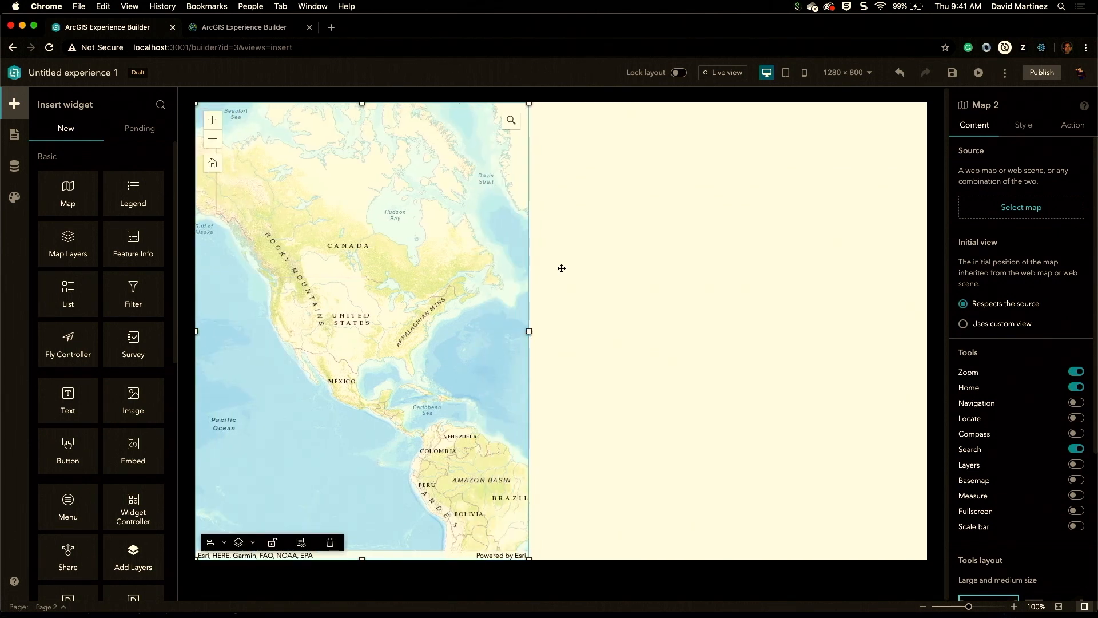
{"action": "left_click", "coordinate": [1018, 126]}
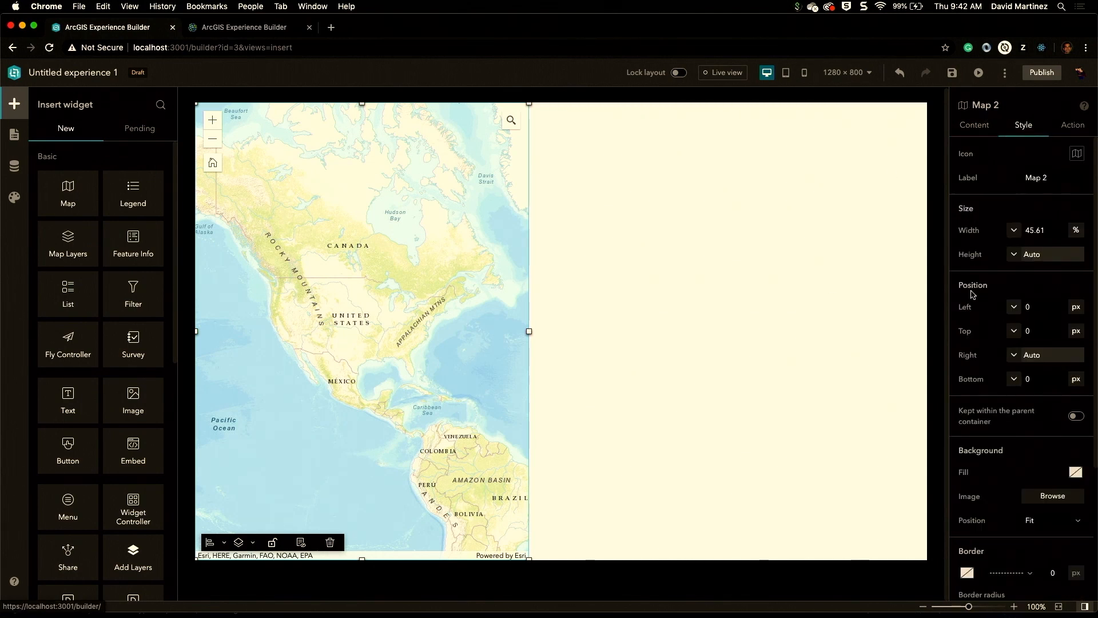
{"action": "left_click", "coordinate": [1014, 232]}
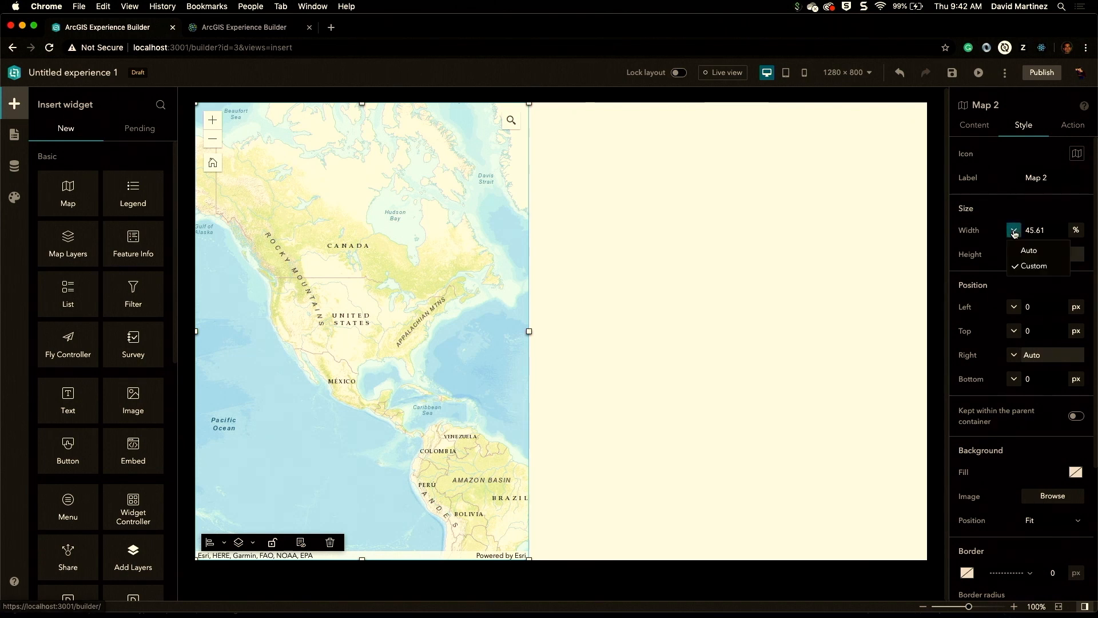
{"action": "left_click", "coordinate": [1053, 230]}
{"action": "left_click_drag", "start_coordinate": [1054, 230], "coordinate": [981, 231]}
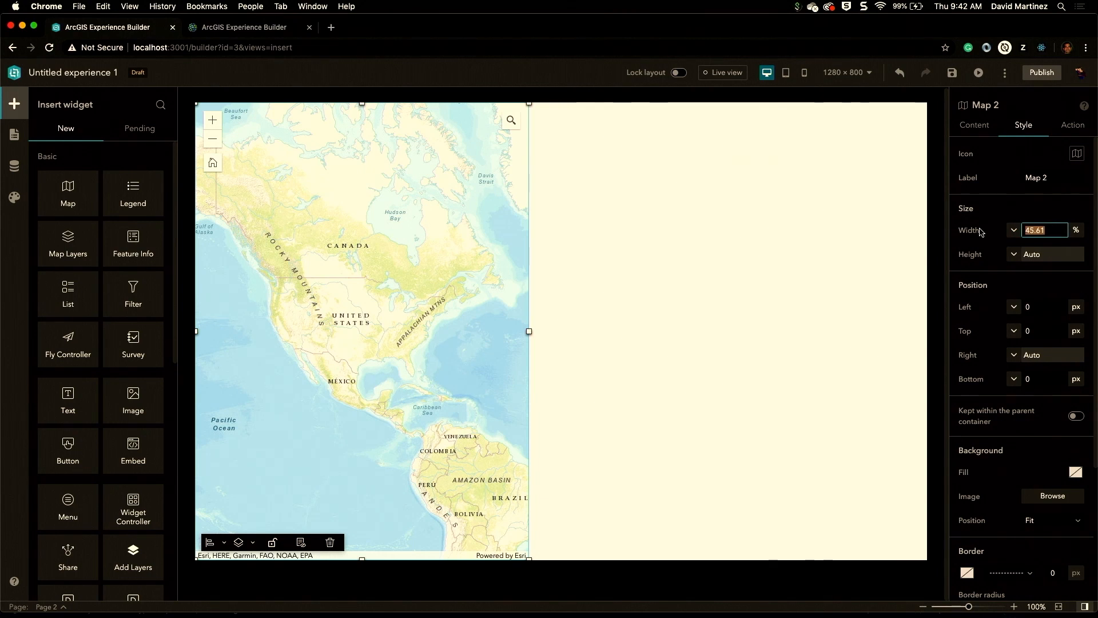
{"action": "type", "text": "53"}
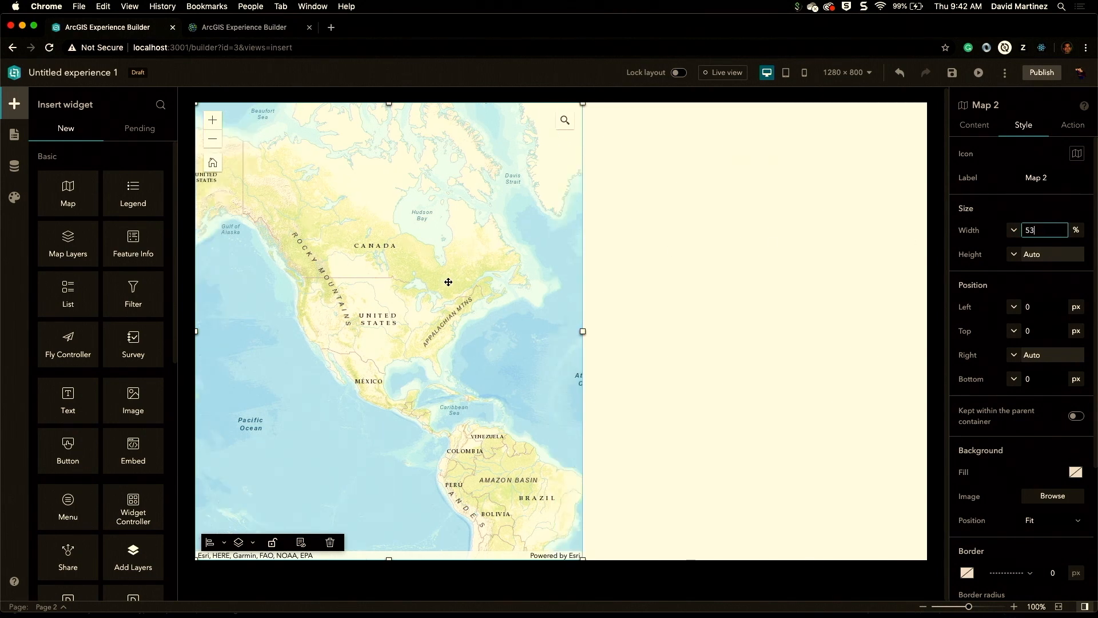
{"action": "left_click", "coordinate": [992, 258]}
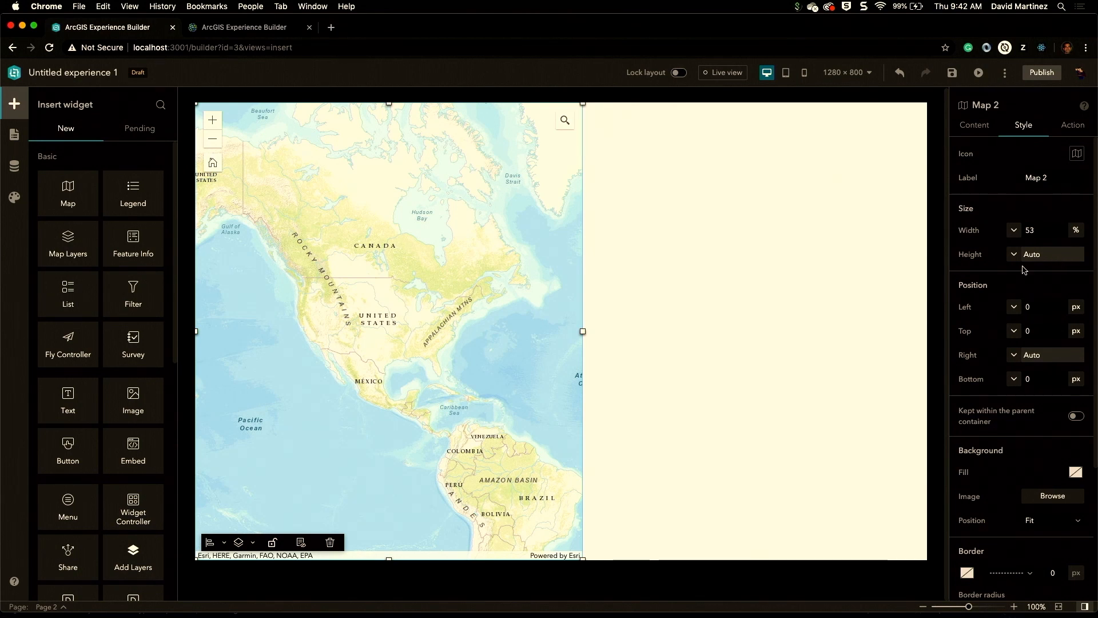
Step: Set the map's width to Auto and switch its right position to Custom
{"action": "scroll", "coordinate": [1016, 252], "scroll_direction": "down", "scroll_amount": 1}
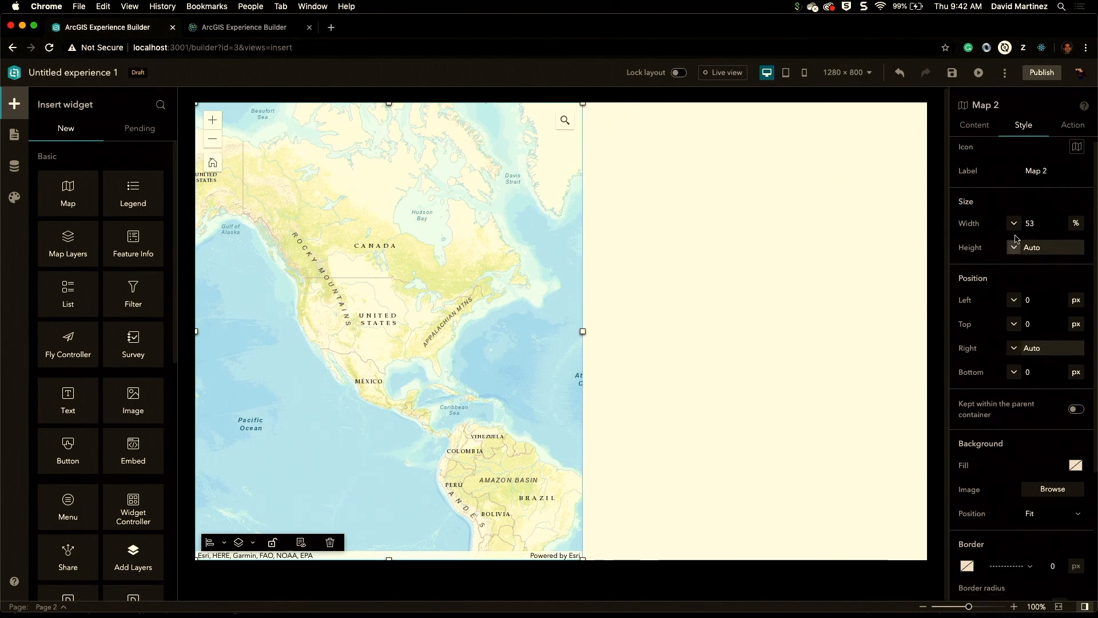
{"action": "left_click", "coordinate": [1015, 225]}
{"action": "left_click", "coordinate": [1021, 244]}
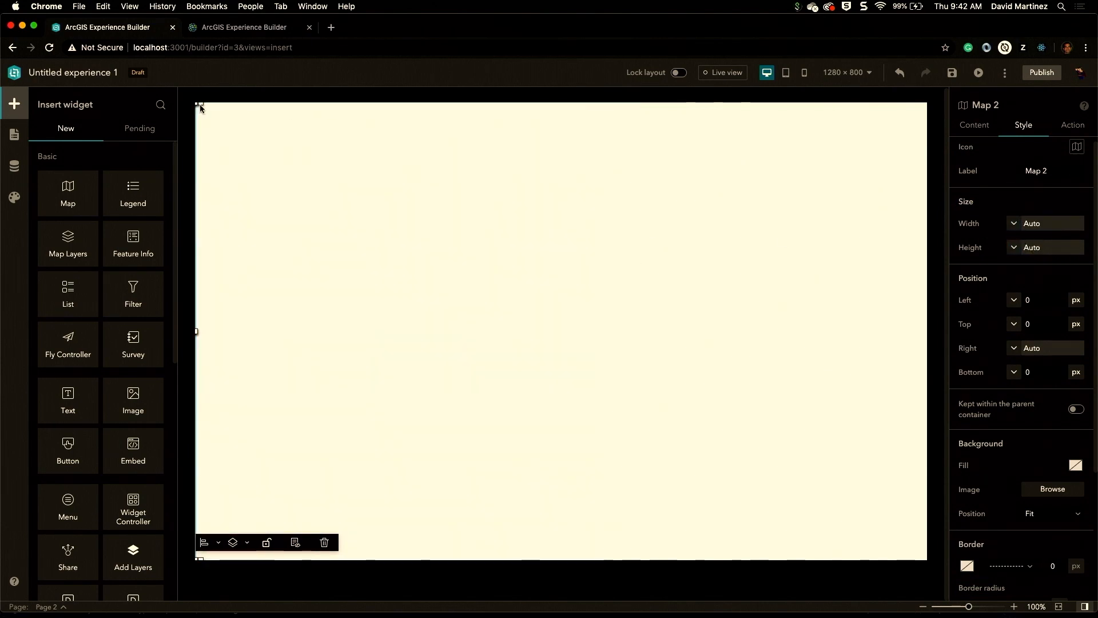
{"action": "left_click", "coordinate": [1015, 349]}
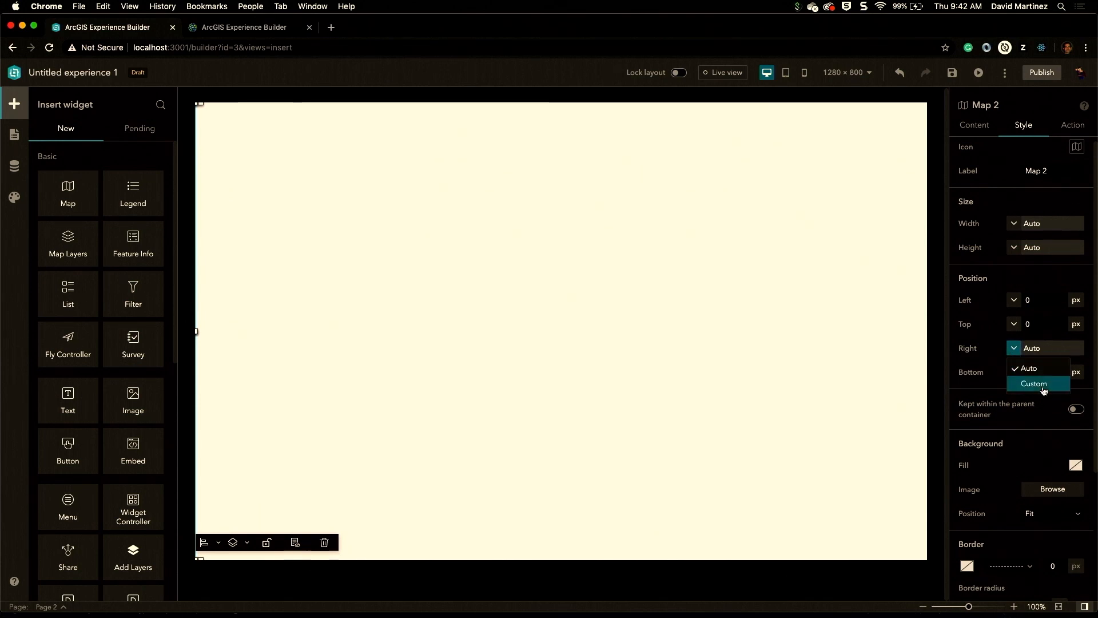
{"action": "left_click", "coordinate": [1040, 383]}
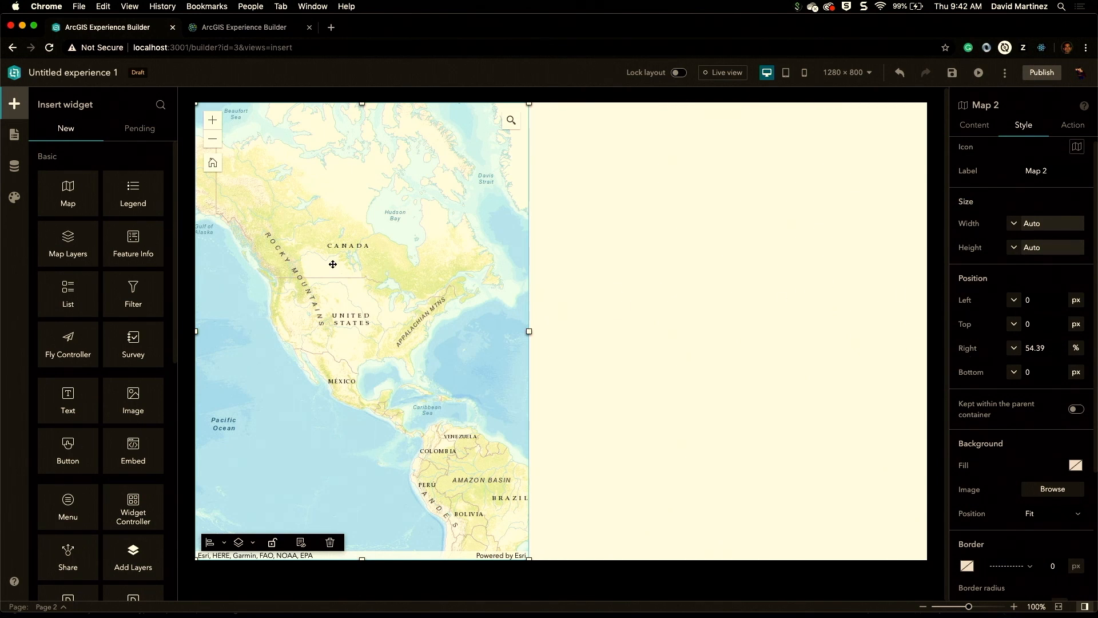
Step: Add the 'Iowa green certified breweries' web map as data and set it as the map's source
{"action": "left_click", "coordinate": [975, 127]}
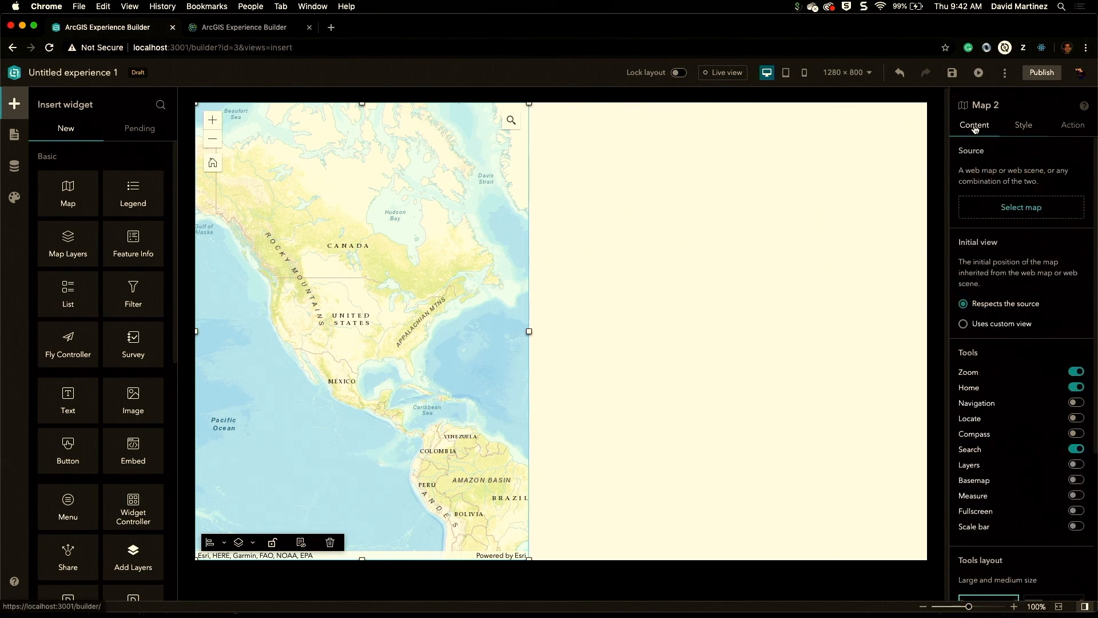
{"action": "left_click", "coordinate": [1021, 207]}
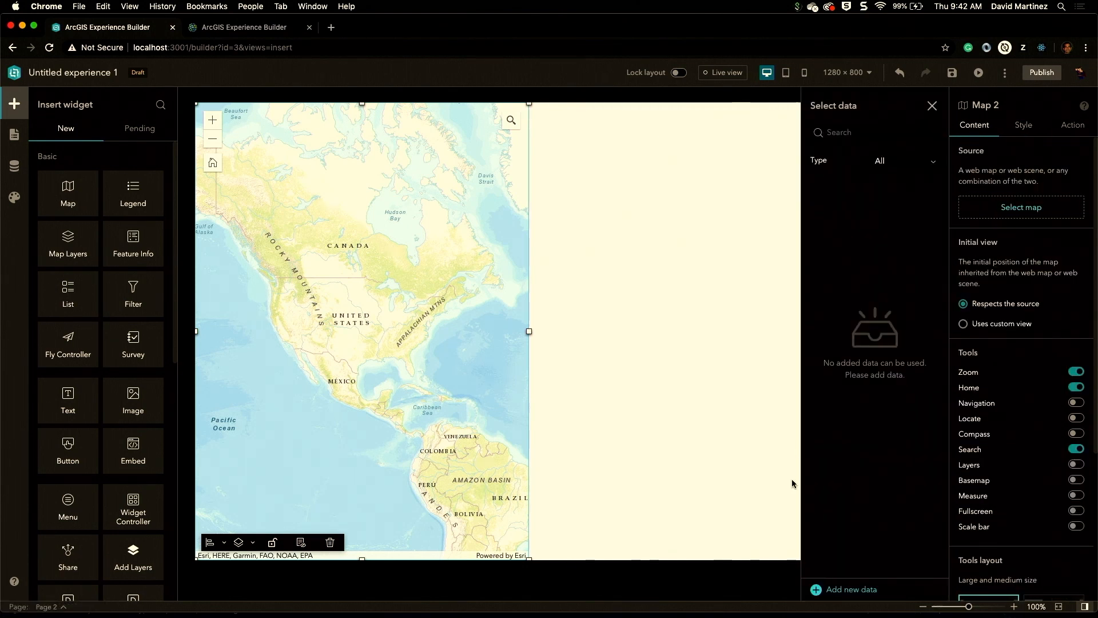
{"action": "left_click", "coordinate": [851, 589]}
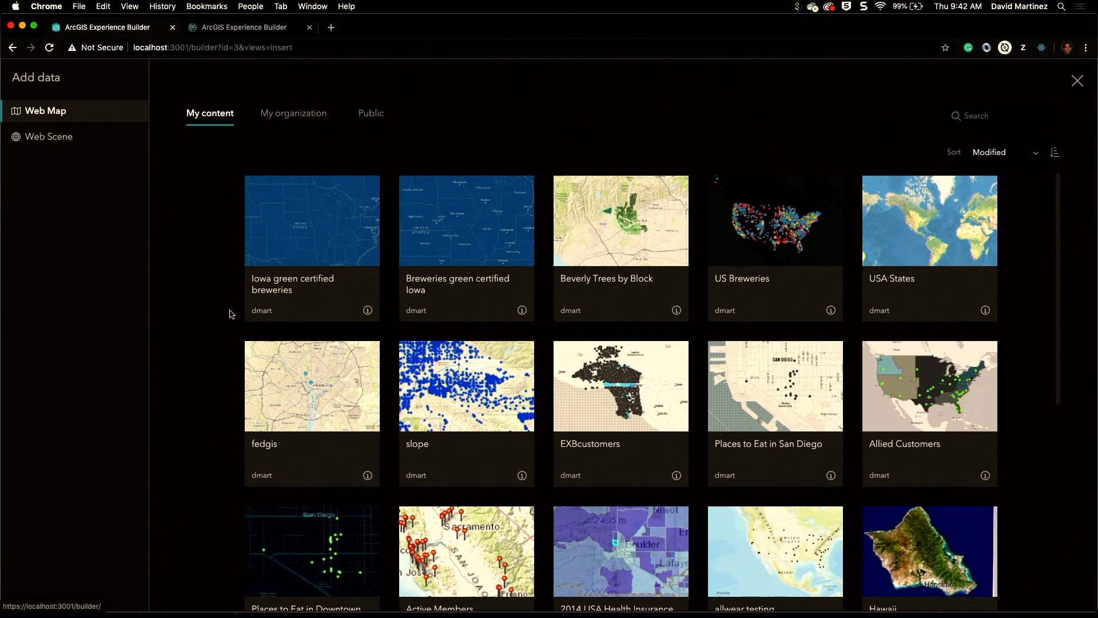
{"action": "left_click", "coordinate": [319, 263]}
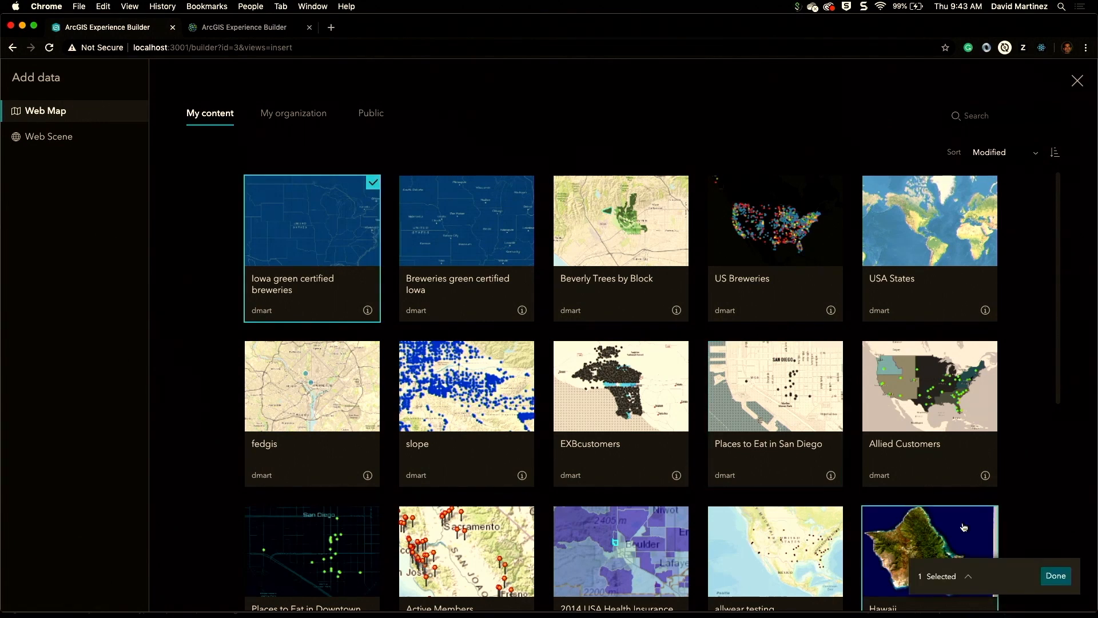
{"action": "left_click", "coordinate": [1056, 576]}
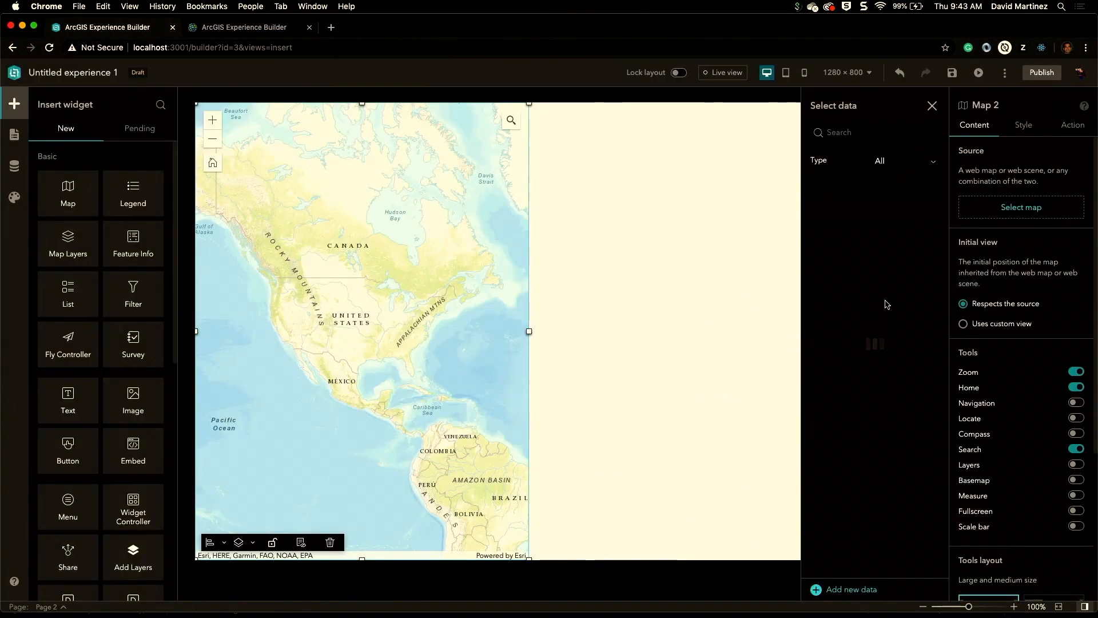
{"action": "left_click", "coordinate": [866, 205]}
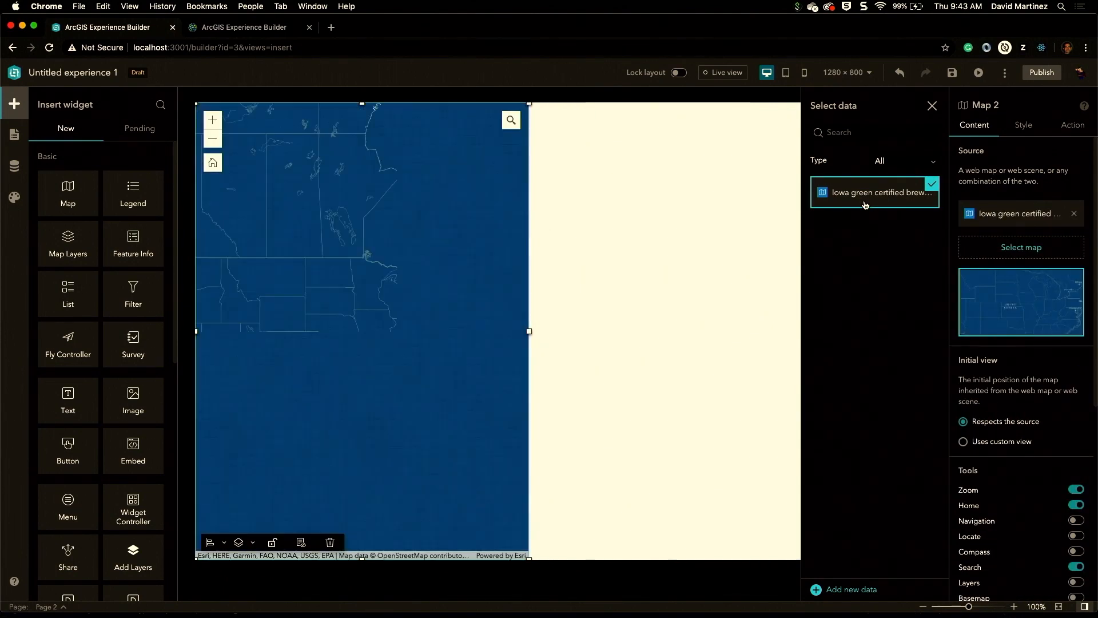
Step: In Live view, zoom the map in on the Iowa brewery points and return to edit mode
{"action": "left_click", "coordinate": [715, 73]}
{"action": "double_click", "coordinate": [369, 318]}
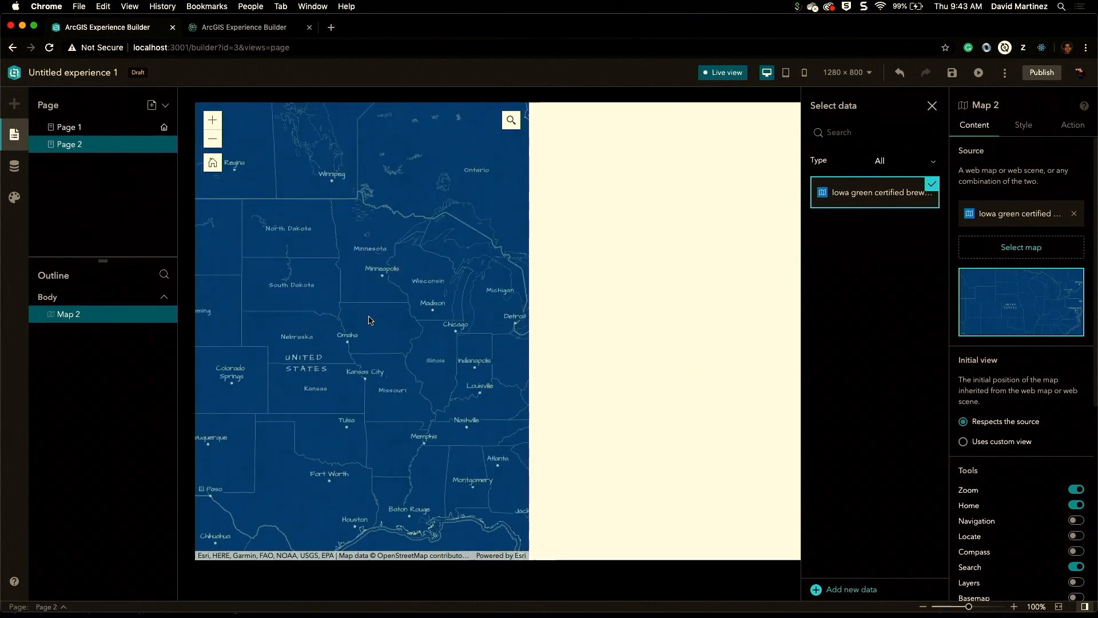
{"action": "double_click", "coordinate": [369, 318]}
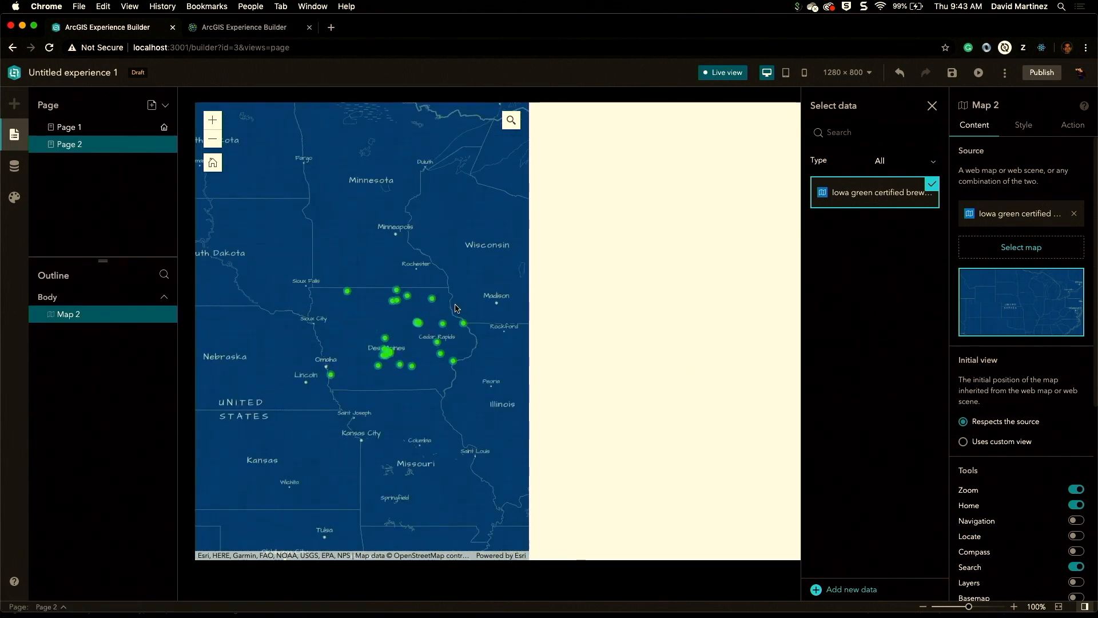
{"action": "left_click", "coordinate": [725, 72]}
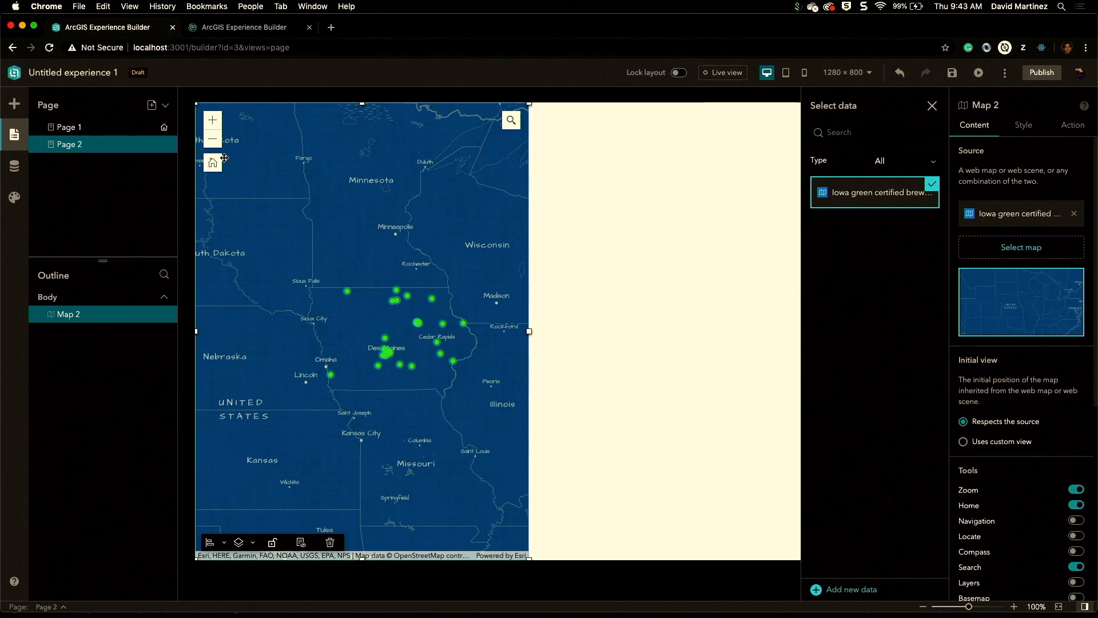
Step: Insert a List widget beside the map and snap it to the right edge of the page
{"action": "left_click", "coordinate": [15, 104]}
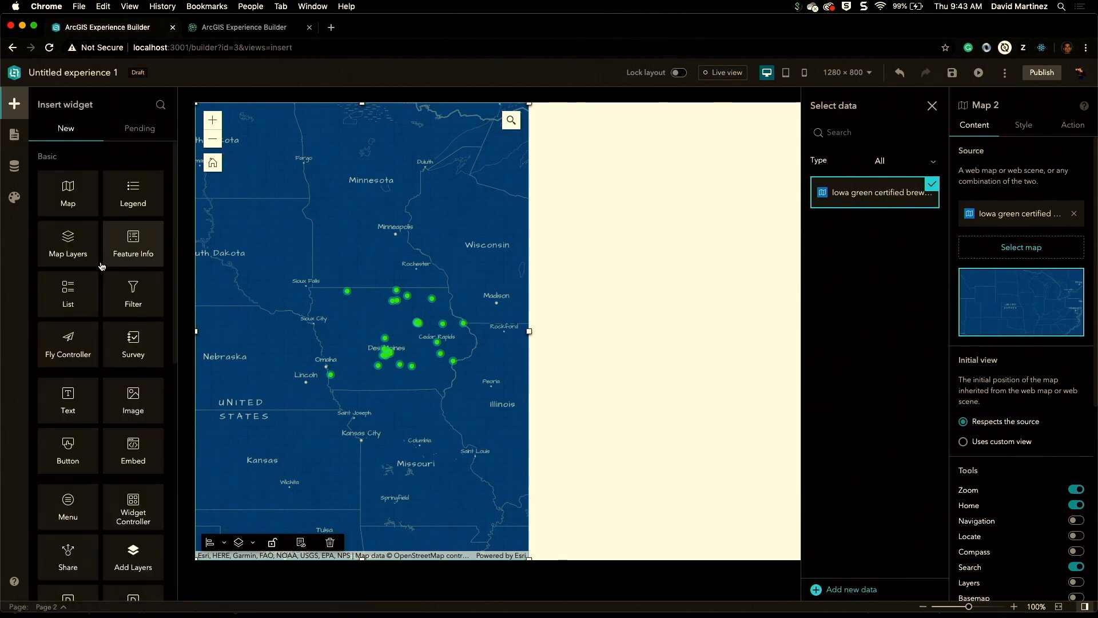
{"action": "left_click_drag", "start_coordinate": [68, 293], "coordinate": [707, 297]}
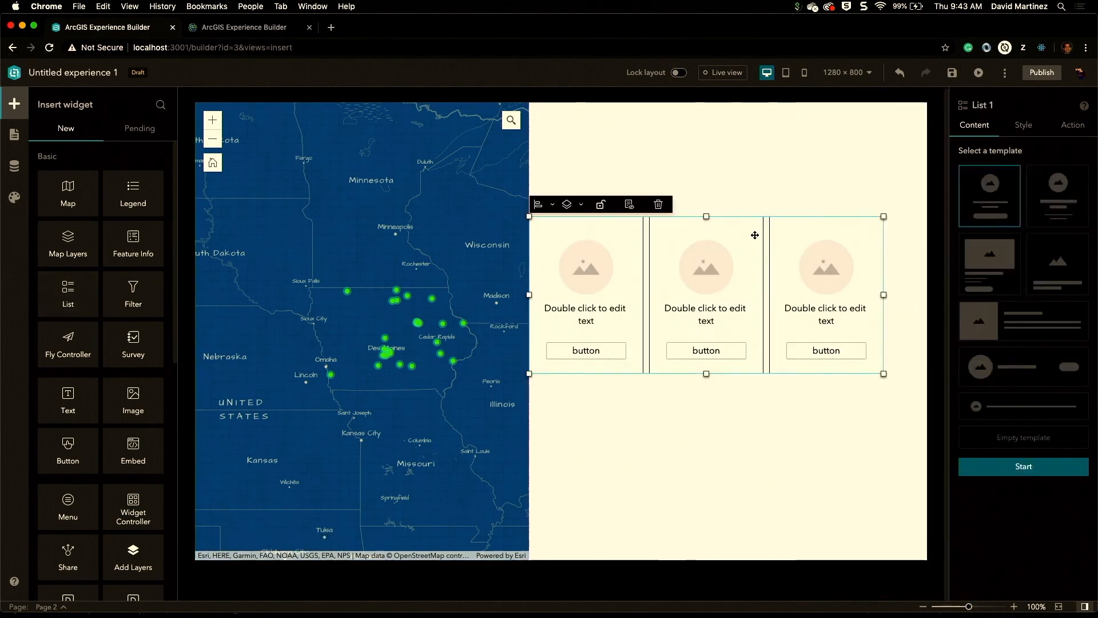
{"action": "left_click", "coordinate": [552, 204]}
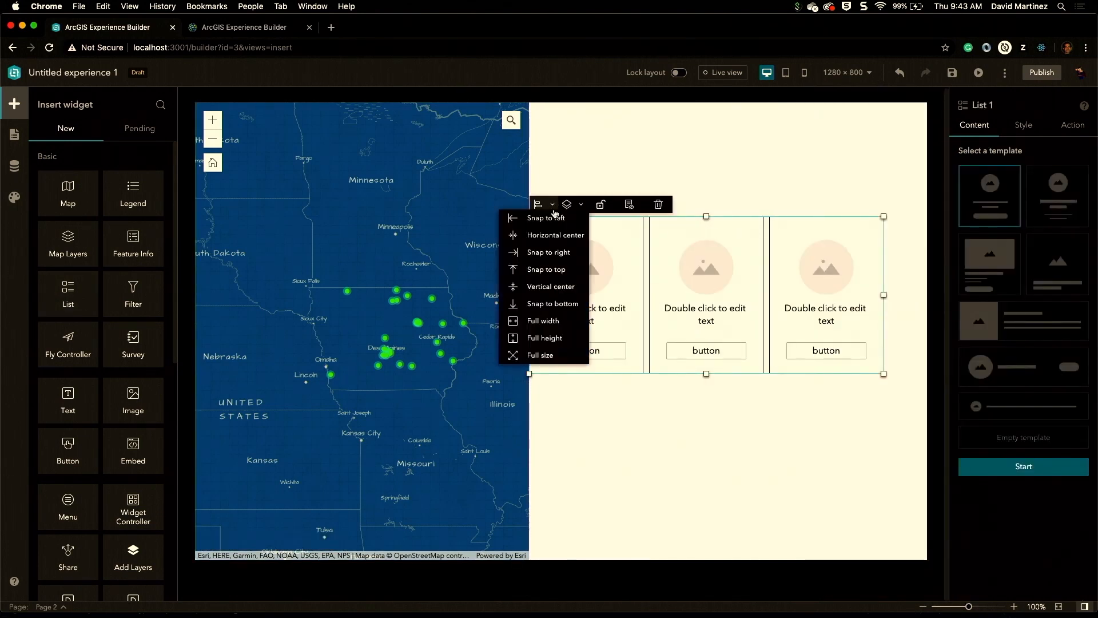
{"action": "left_click", "coordinate": [559, 252]}
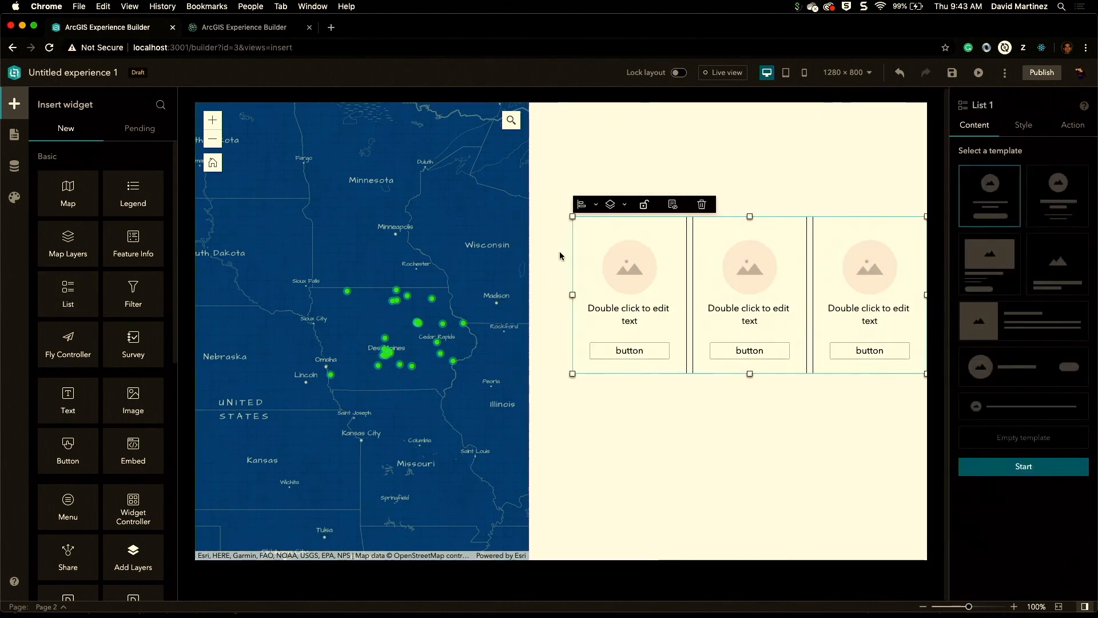
Step: Make the list full height and stretch its left edge to meet the map
{"action": "left_click", "coordinate": [595, 206]}
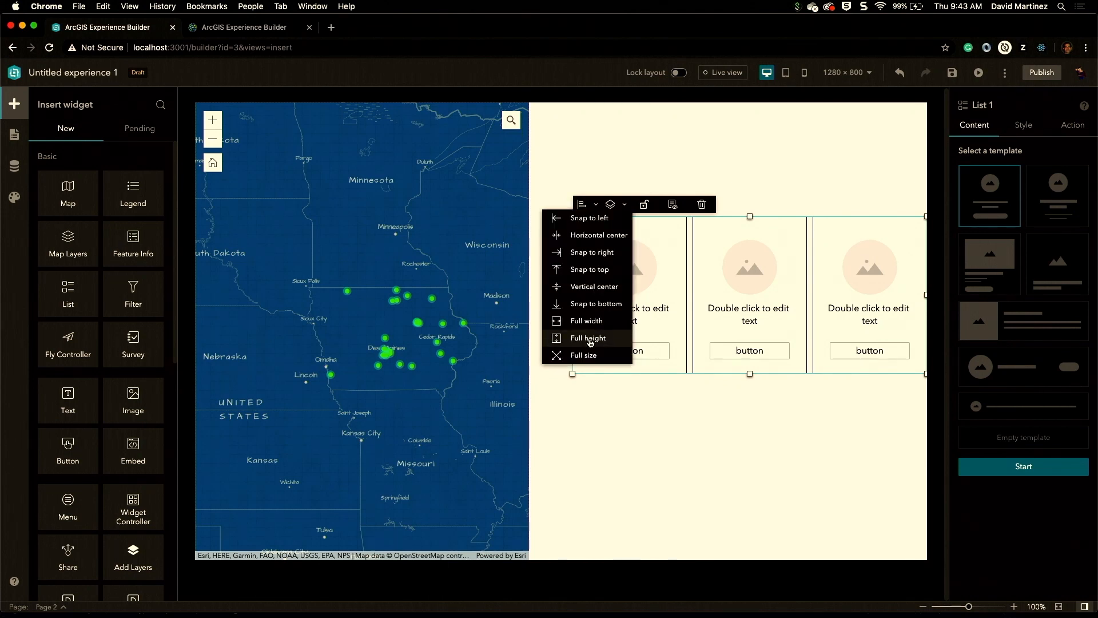
{"action": "left_click", "coordinate": [589, 339]}
{"action": "left_click_drag", "start_coordinate": [573, 332], "coordinate": [528, 334]}
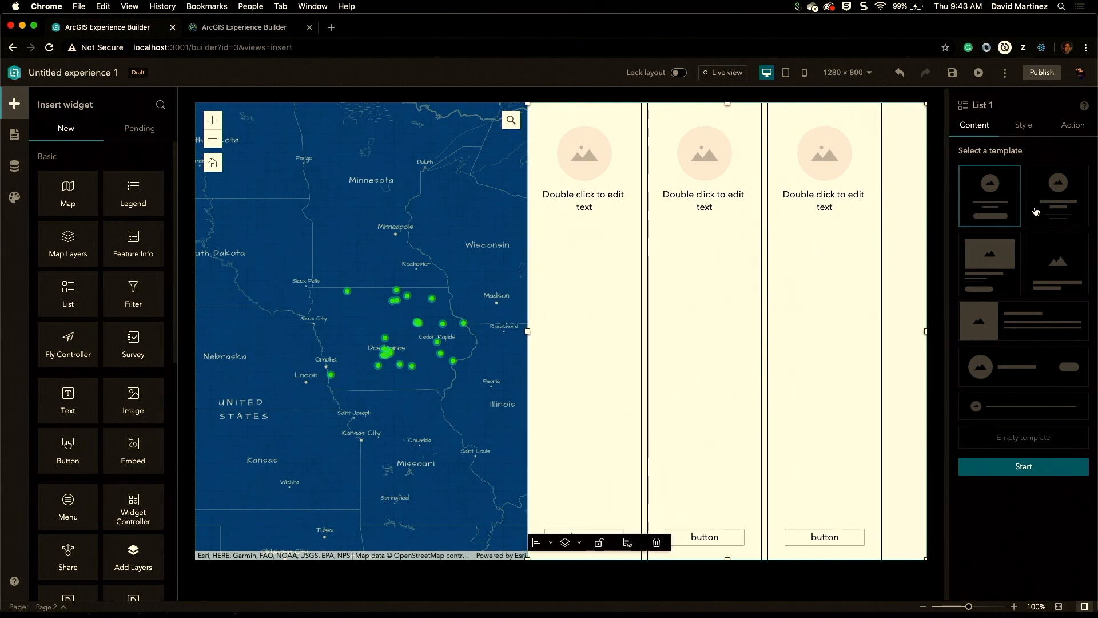
Step: Choose the list template with a round image, text and button per row and start it
{"action": "left_click", "coordinate": [999, 370]}
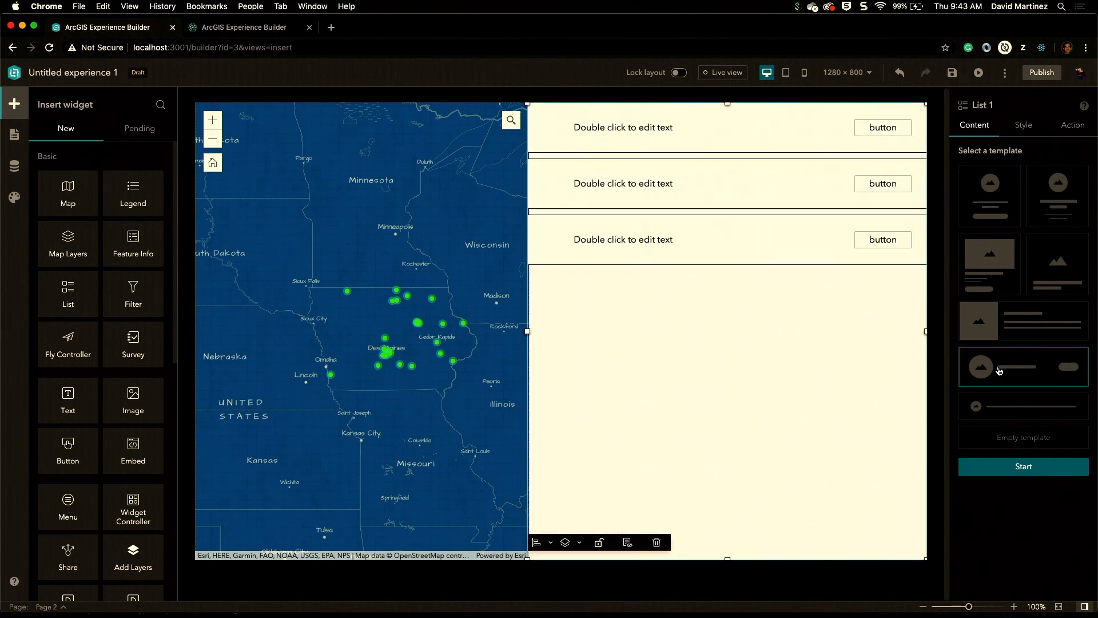
{"action": "left_click", "coordinate": [1031, 467]}
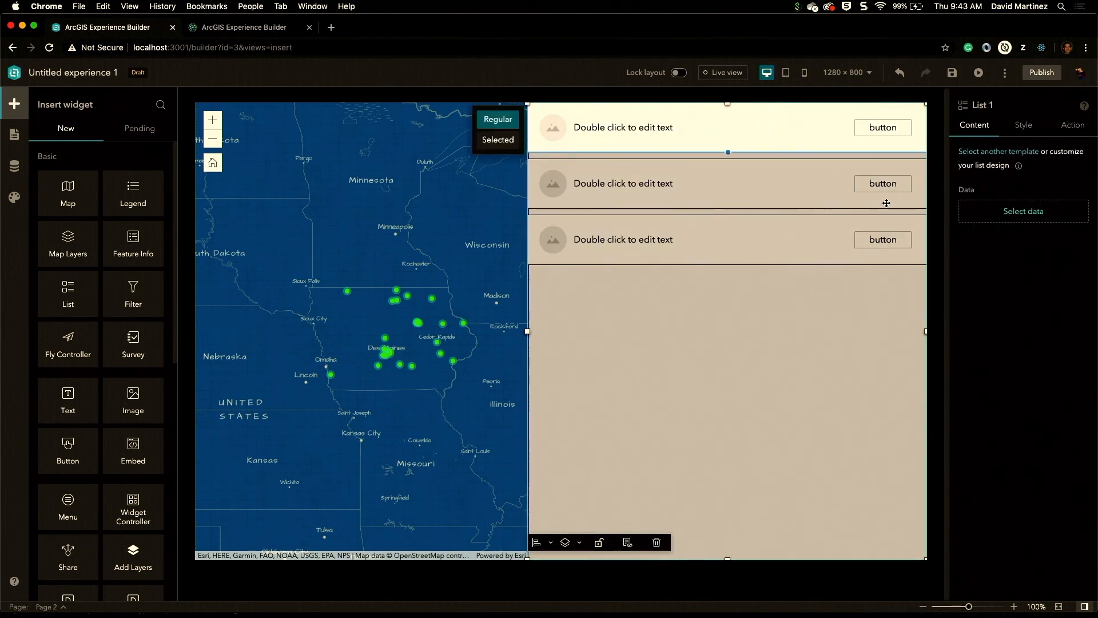
Step: Connect the list to the Iowa Green Certified Breweries data layer
{"action": "left_click", "coordinate": [1037, 212]}
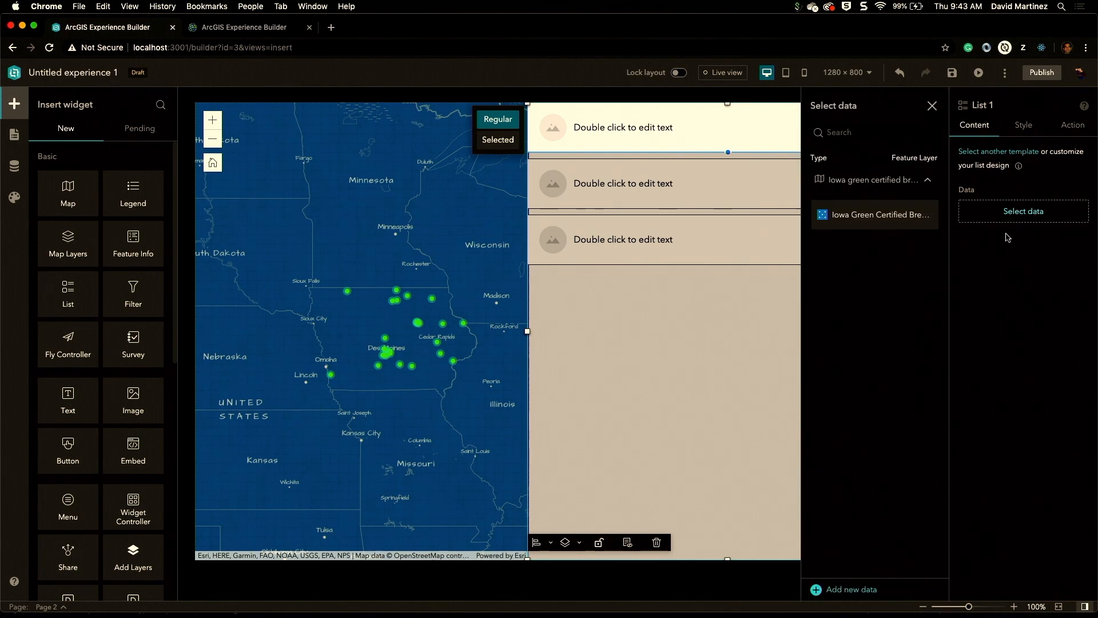
{"action": "left_click", "coordinate": [895, 215]}
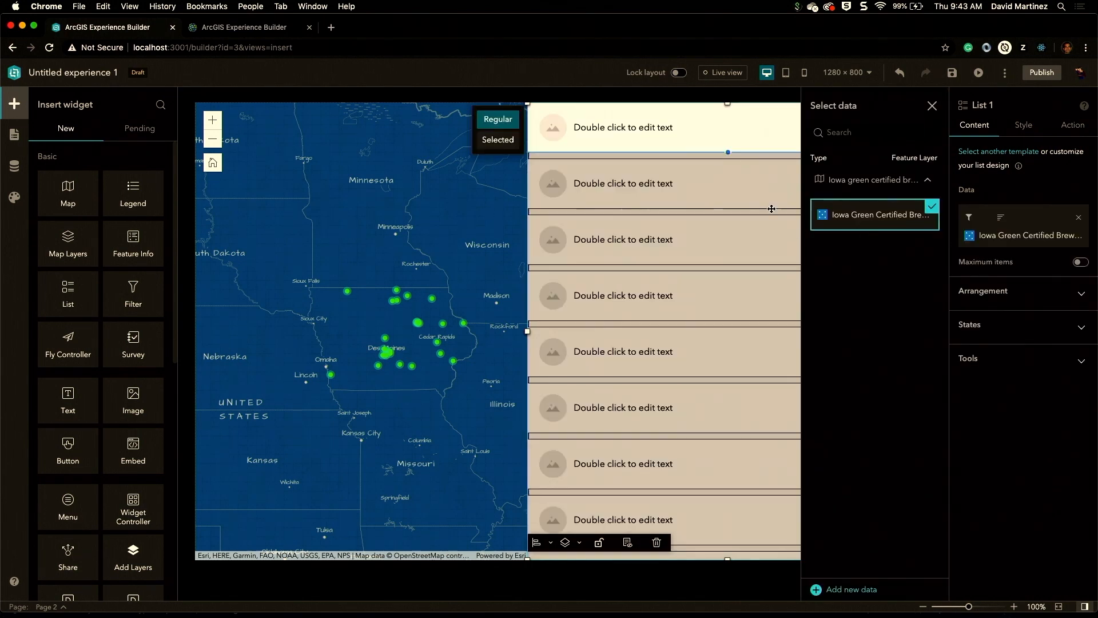
{"action": "left_click", "coordinate": [933, 106]}
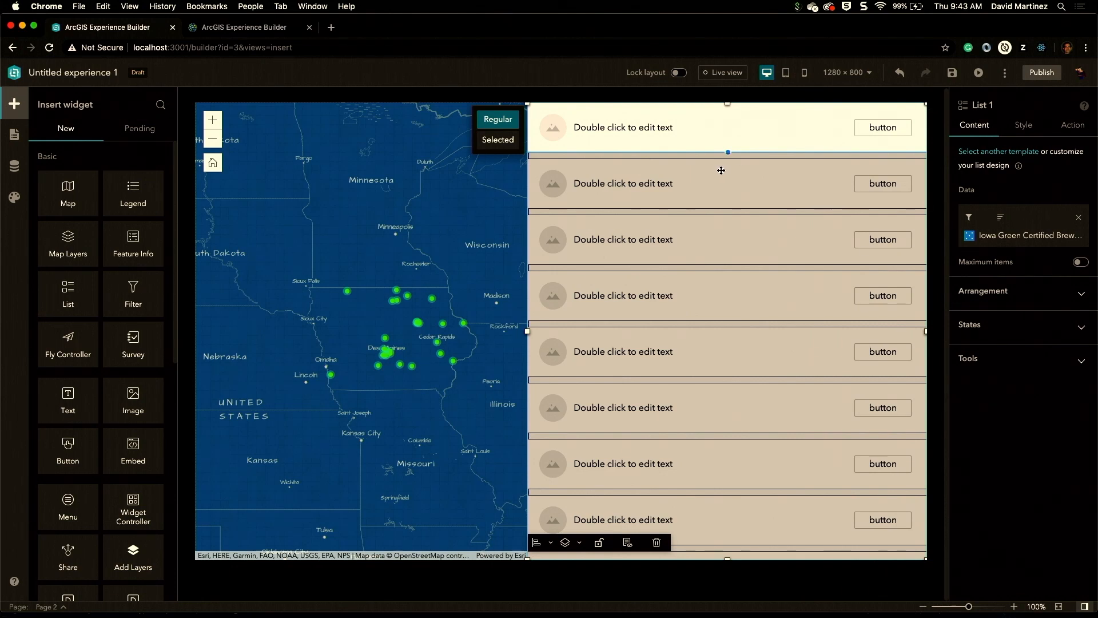
Step: Make the list item's image dynamic, sourced from the Thumbnail URL attribute
{"action": "left_click", "coordinate": [634, 133]}
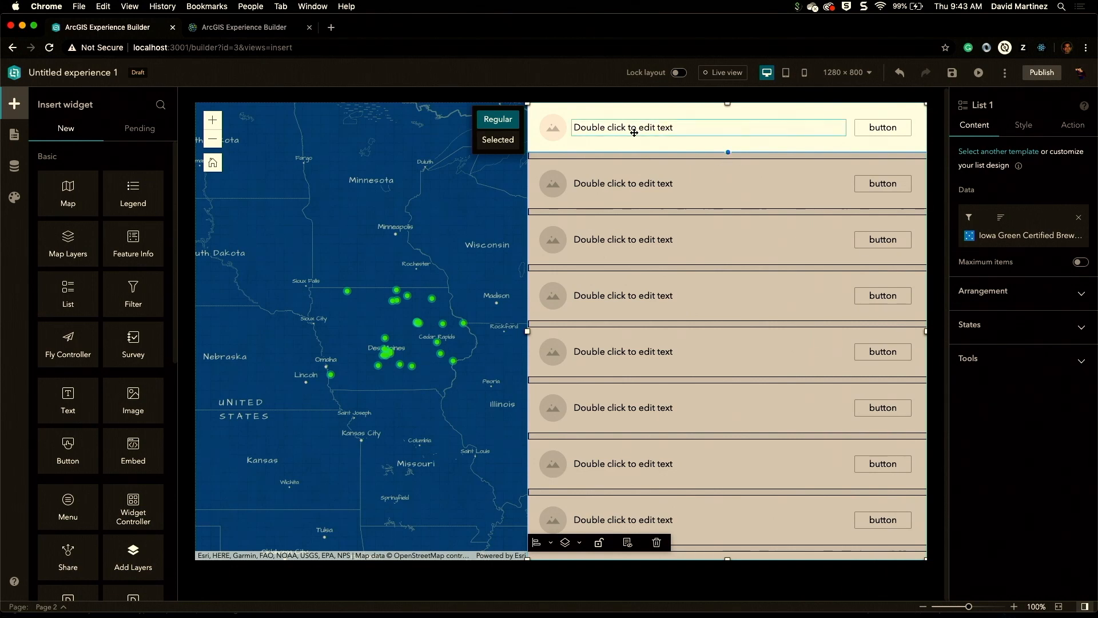
{"action": "left_click", "coordinate": [558, 130]}
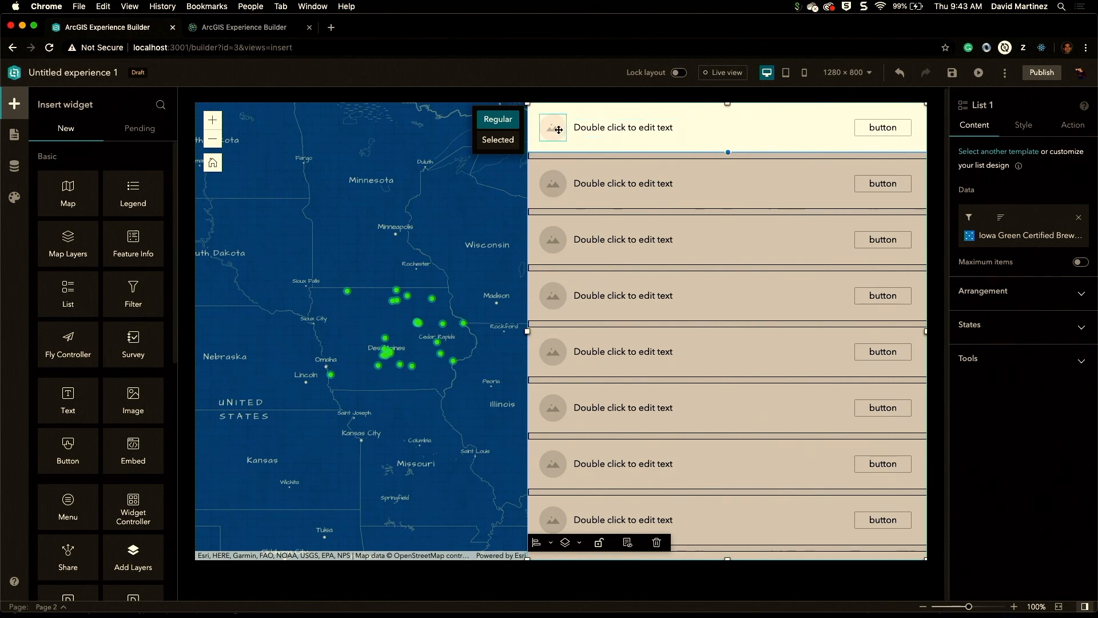
{"action": "left_click", "coordinate": [615, 128]}
{"action": "left_click", "coordinate": [553, 128]}
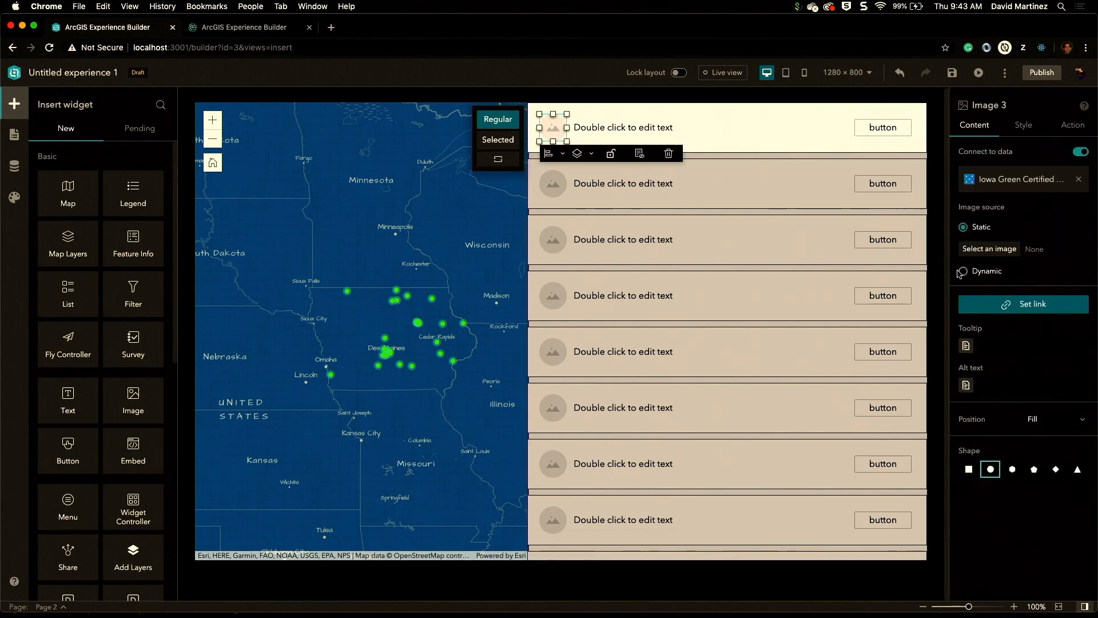
{"action": "left_click", "coordinate": [963, 271]}
{"action": "left_click", "coordinate": [967, 270]}
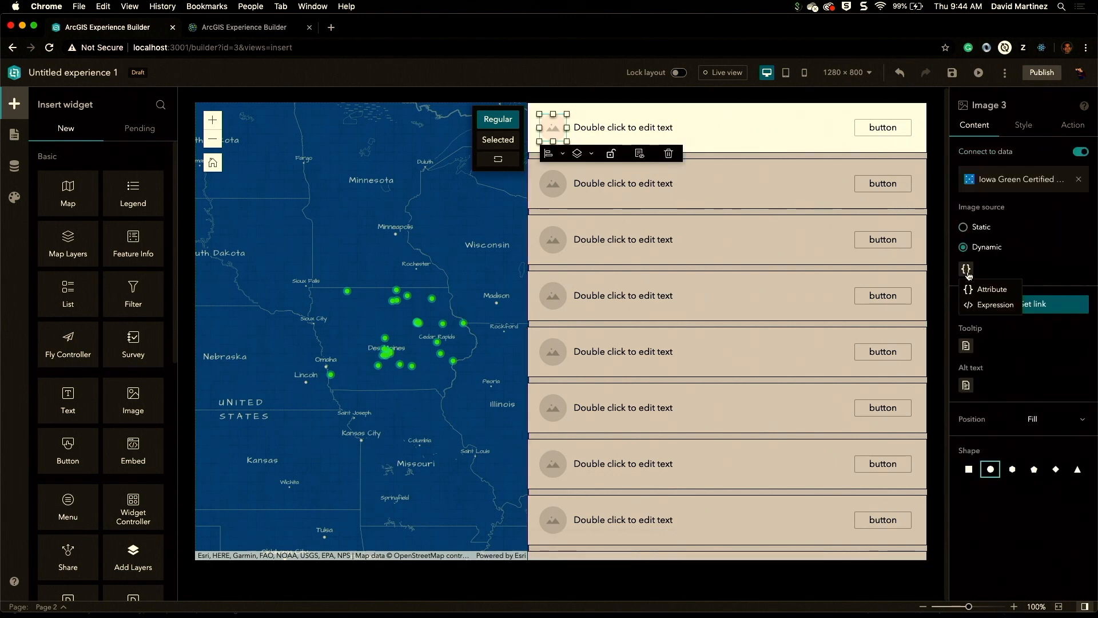
{"action": "left_click", "coordinate": [991, 289]}
{"action": "left_click", "coordinate": [851, 269]}
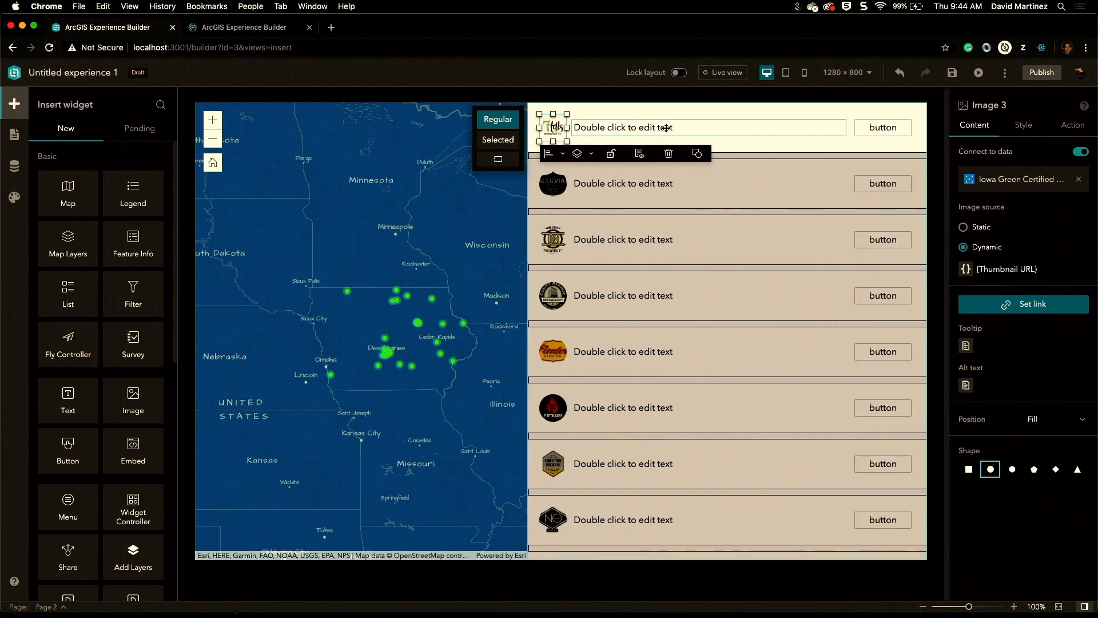
Step: Insert the Name attribute as dynamic content into the list item's text
{"action": "left_click", "coordinate": [665, 127]}
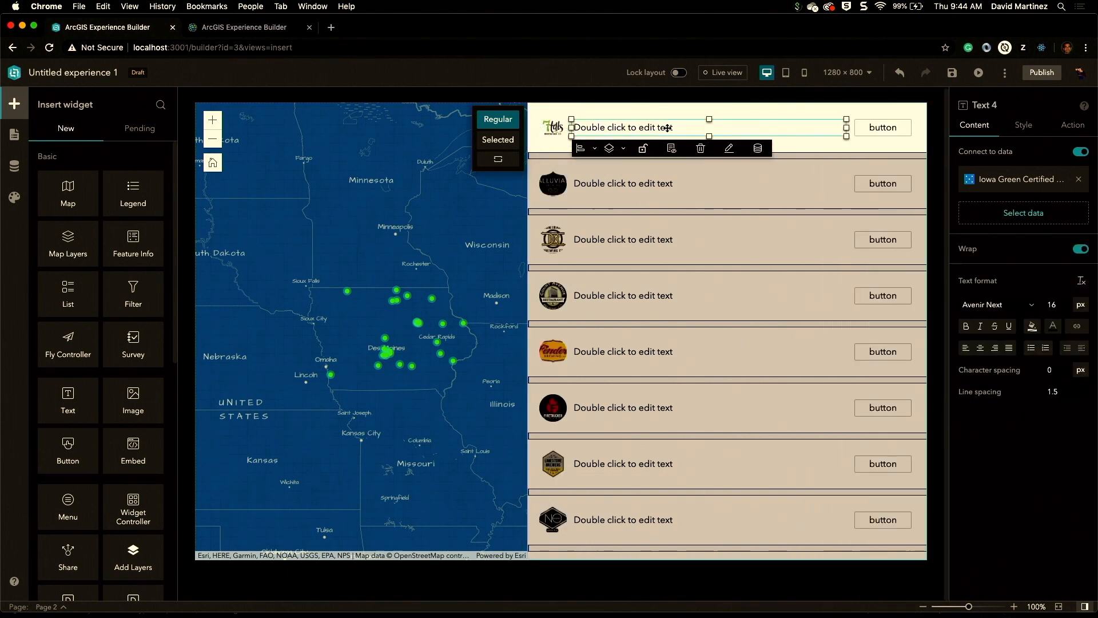
{"action": "left_click", "coordinate": [759, 149]}
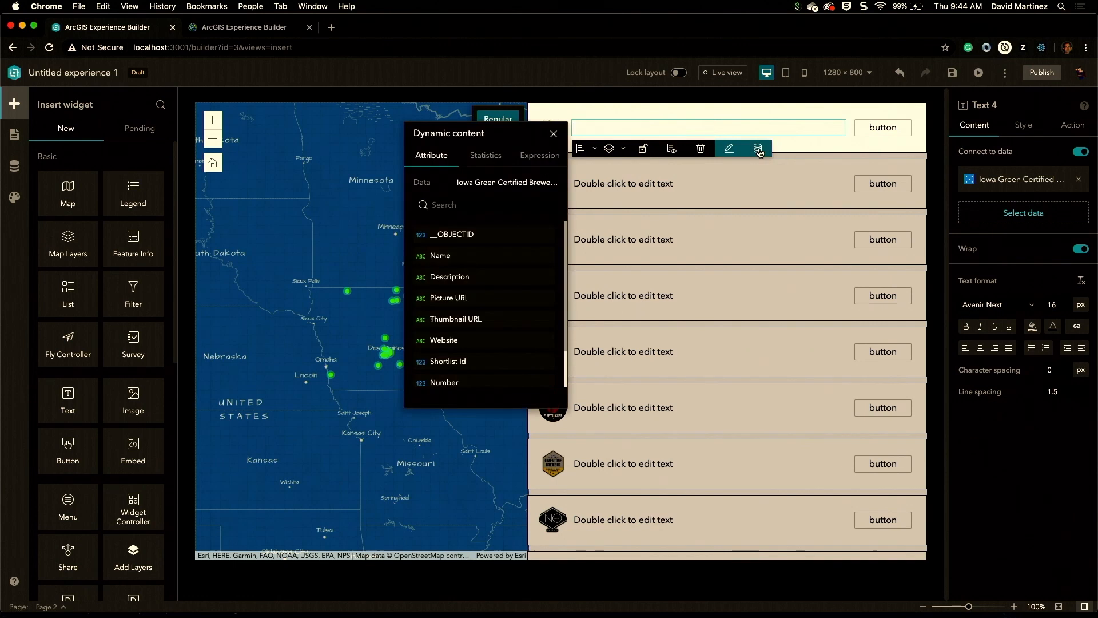
{"action": "left_click", "coordinate": [471, 263]}
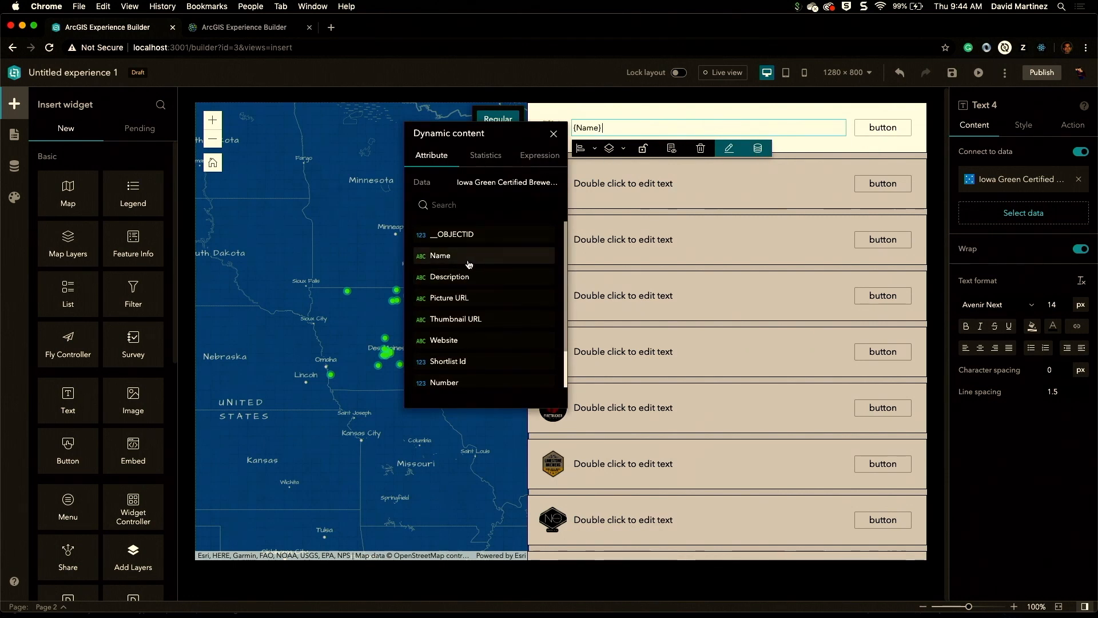
{"action": "left_click", "coordinate": [874, 128]}
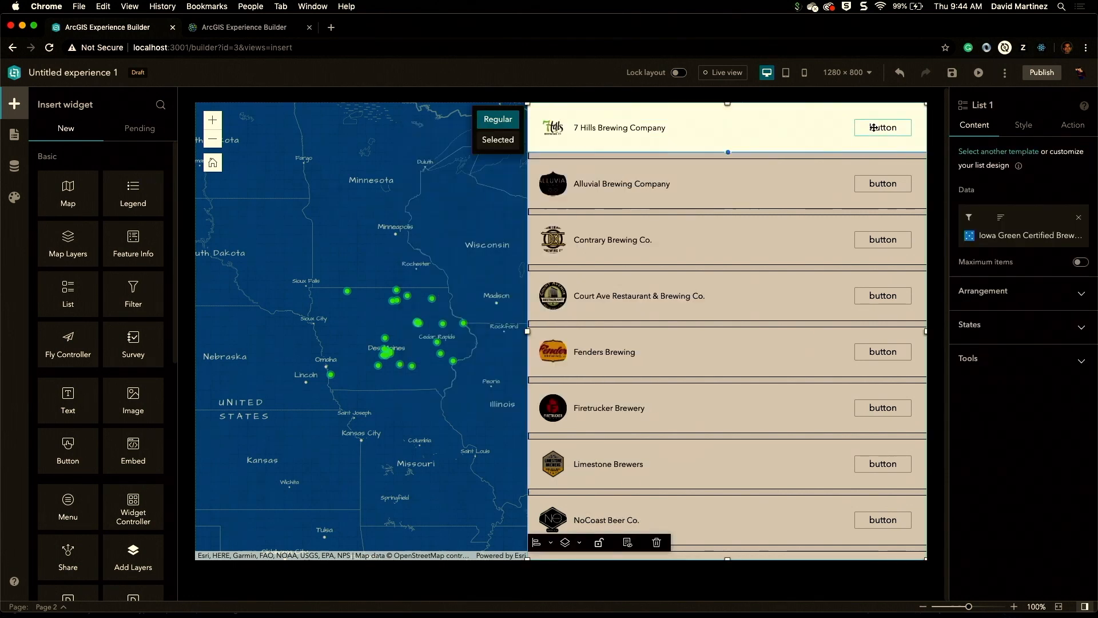
Step: Set the list item's button text to "more info"
{"action": "left_click", "coordinate": [874, 127]}
{"action": "double_click", "coordinate": [978, 310]}
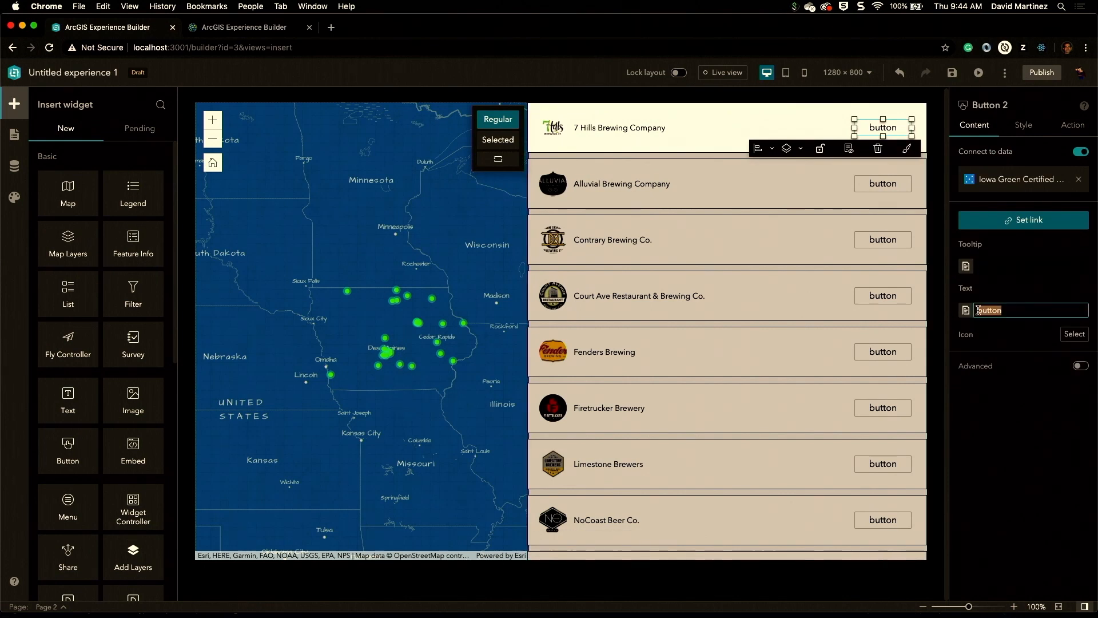
{"action": "type", "text": "mor"}
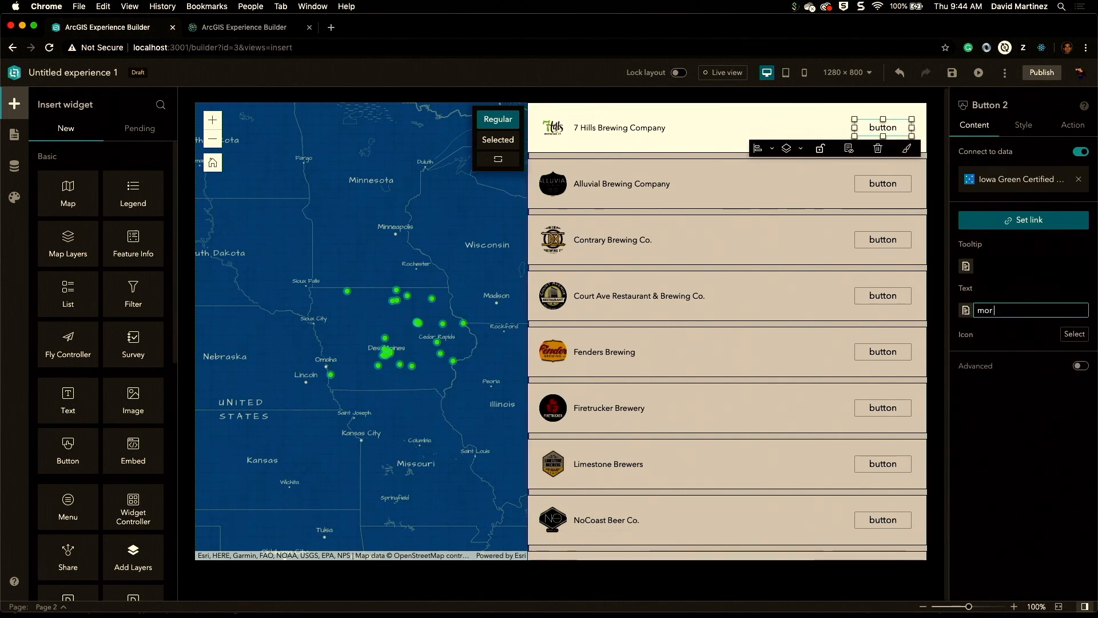
{"action": "type", "text": "e info"}
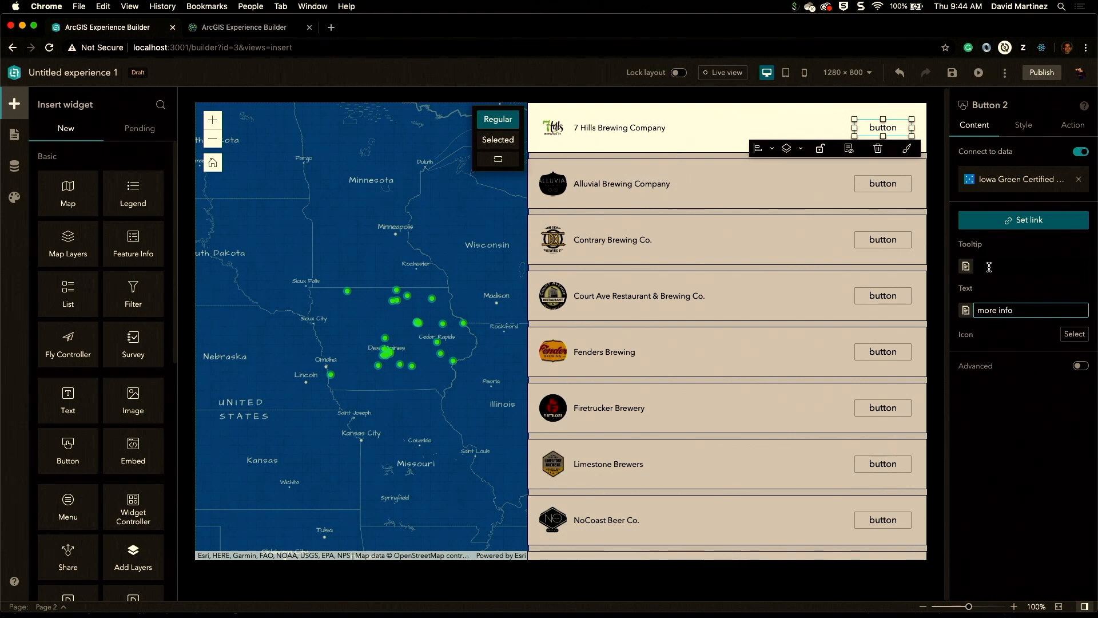
Step: Link the button to Page 1, opening in the app window
{"action": "left_click", "coordinate": [997, 220]}
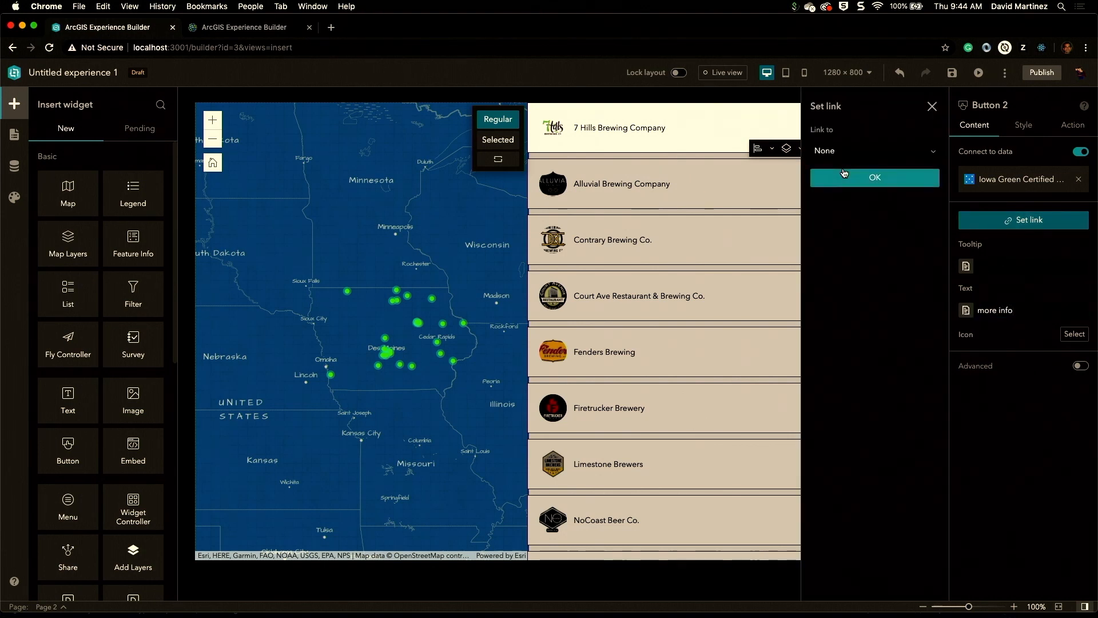
{"action": "left_click", "coordinate": [931, 151]}
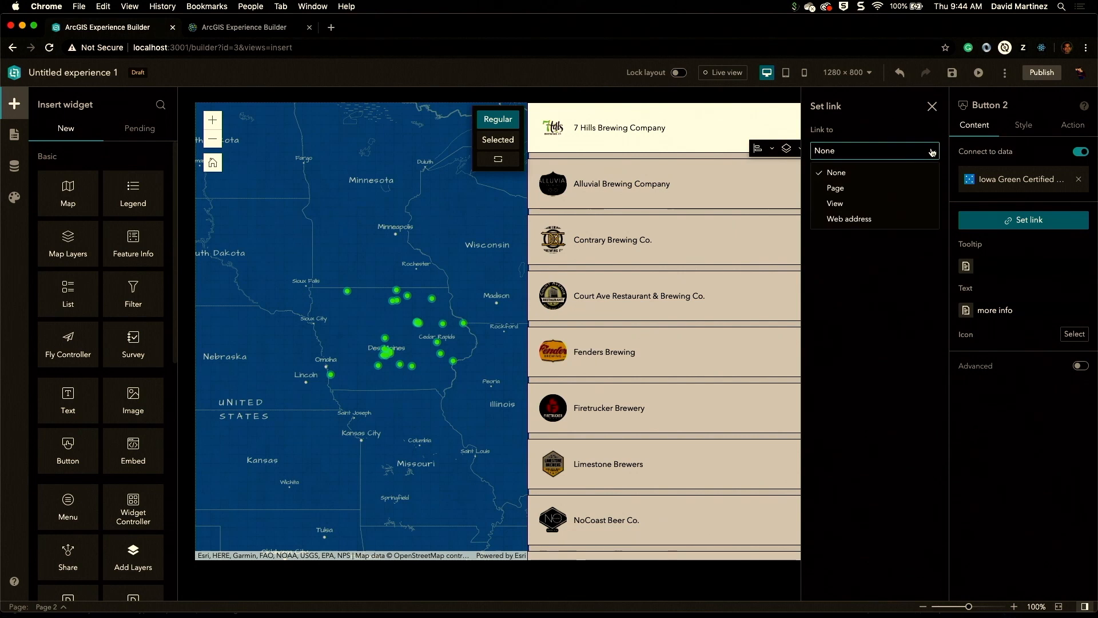
{"action": "left_click", "coordinate": [874, 189]}
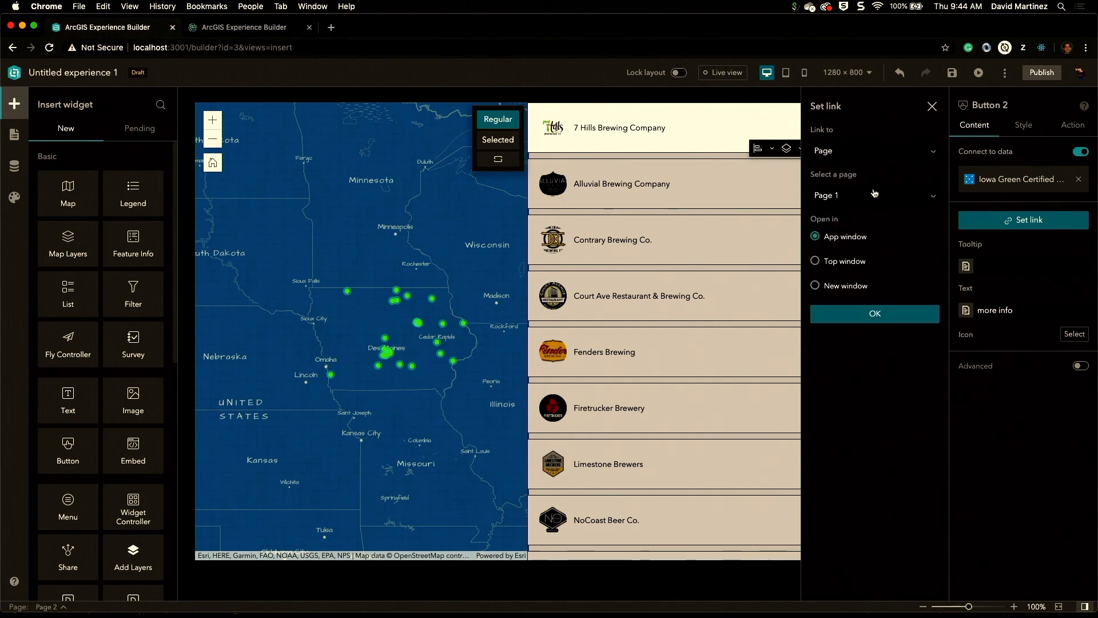
{"action": "left_click", "coordinate": [886, 319]}
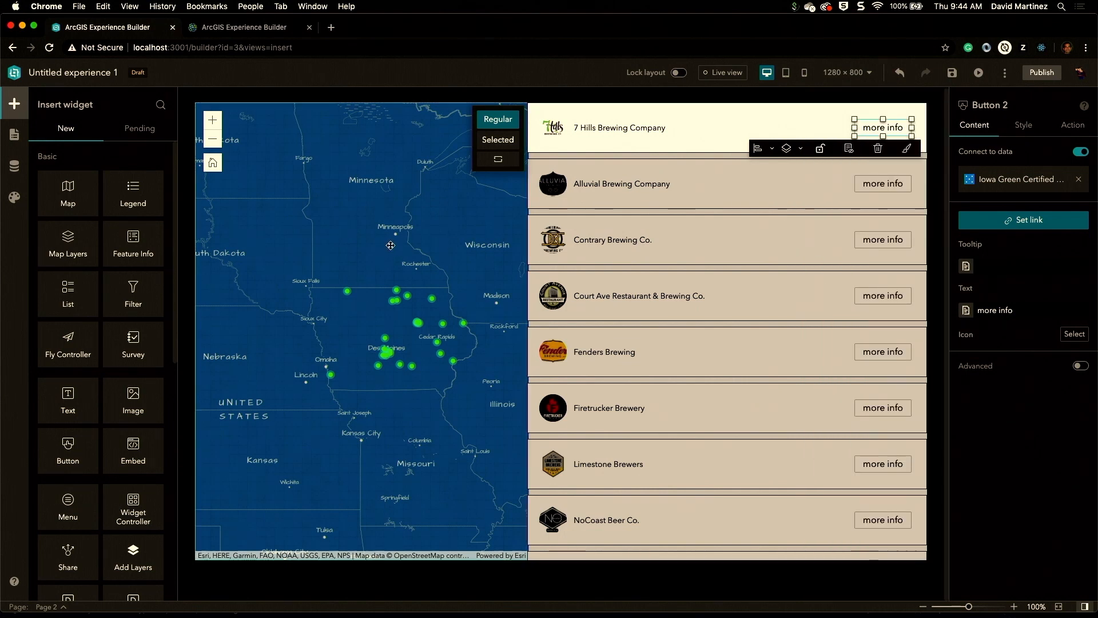
Step: Add an Extent Changes trigger to the map with a Filter action on List 1
{"action": "left_click", "coordinate": [473, 238]}
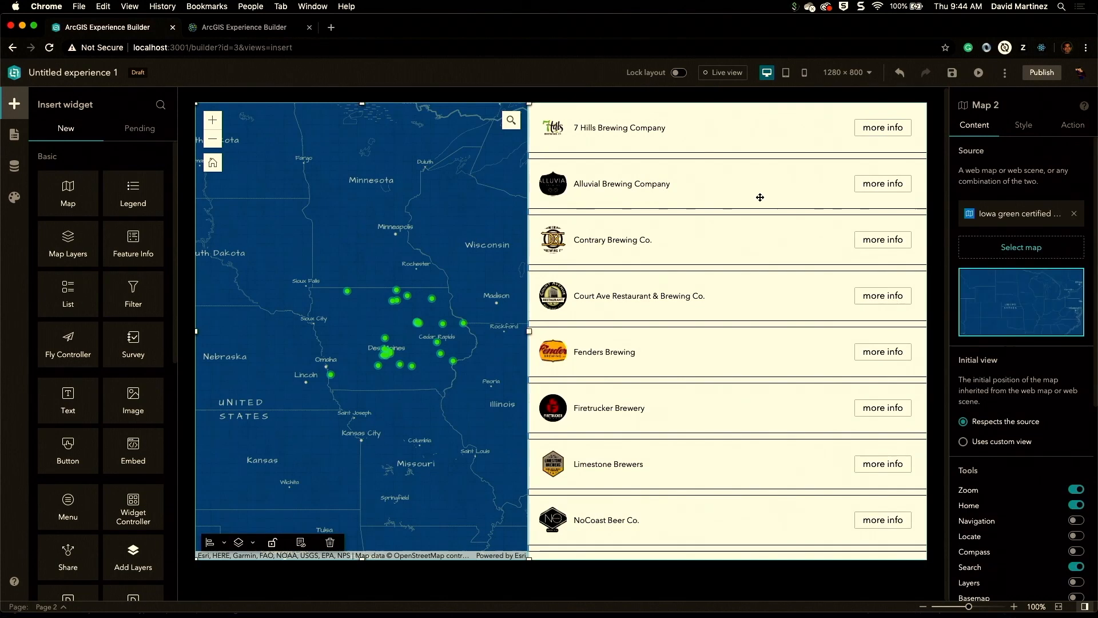
{"action": "left_click", "coordinate": [1075, 126]}
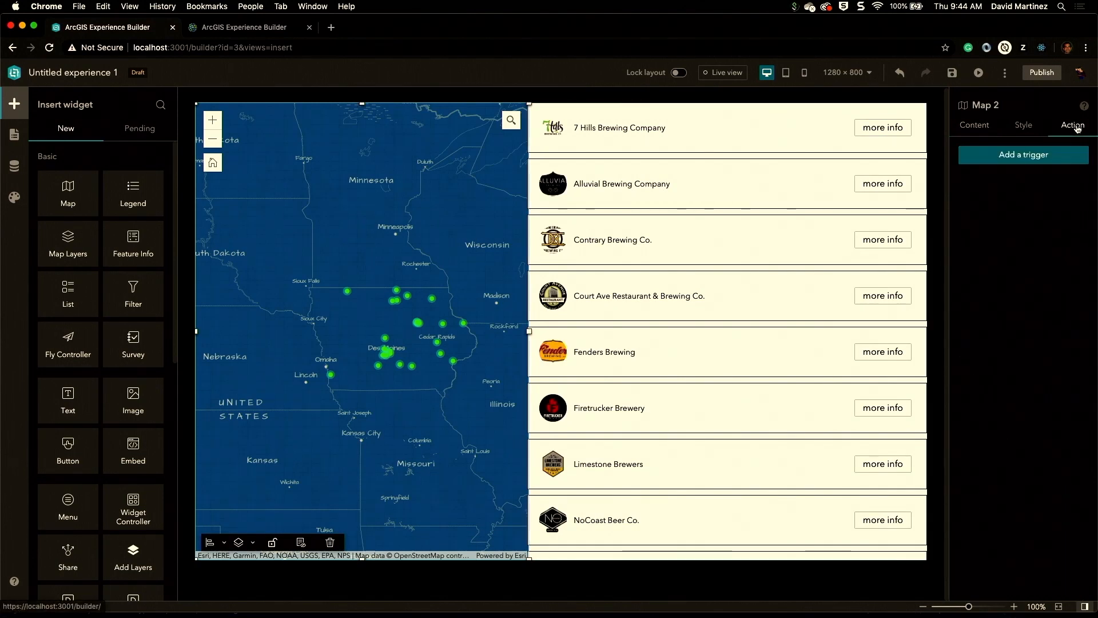
{"action": "left_click", "coordinate": [1042, 155]}
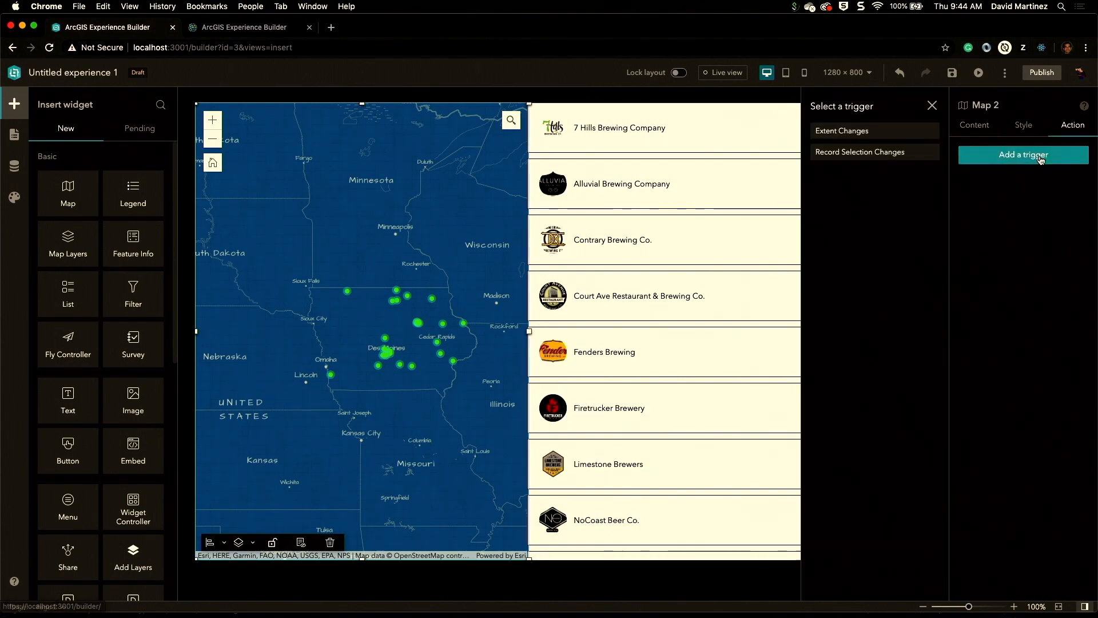
{"action": "left_click", "coordinate": [851, 133]}
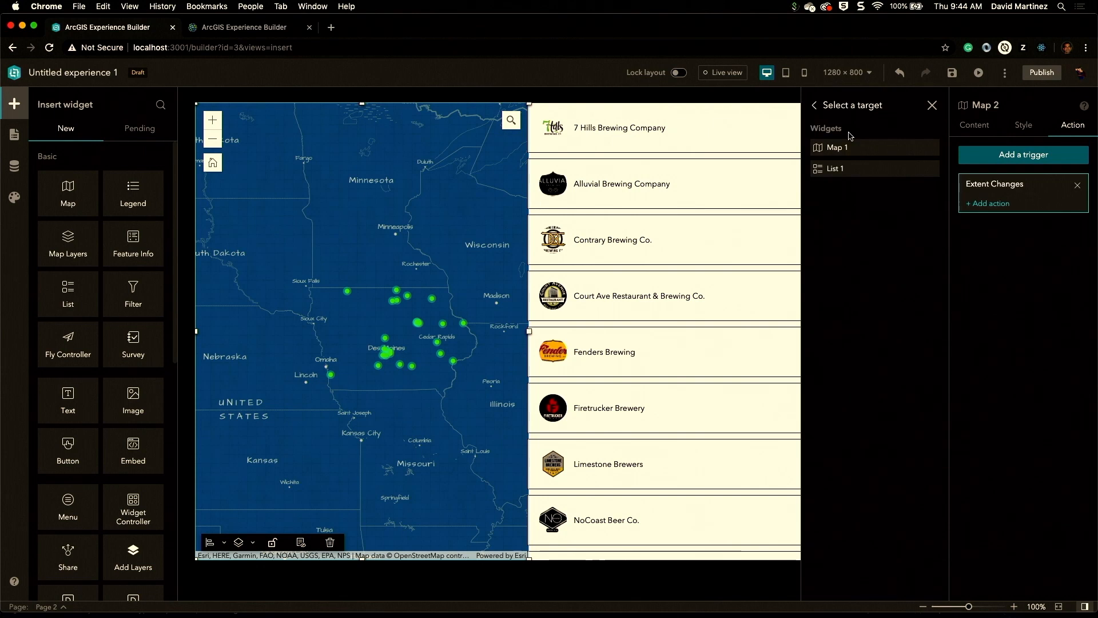
{"action": "left_click", "coordinate": [840, 169]}
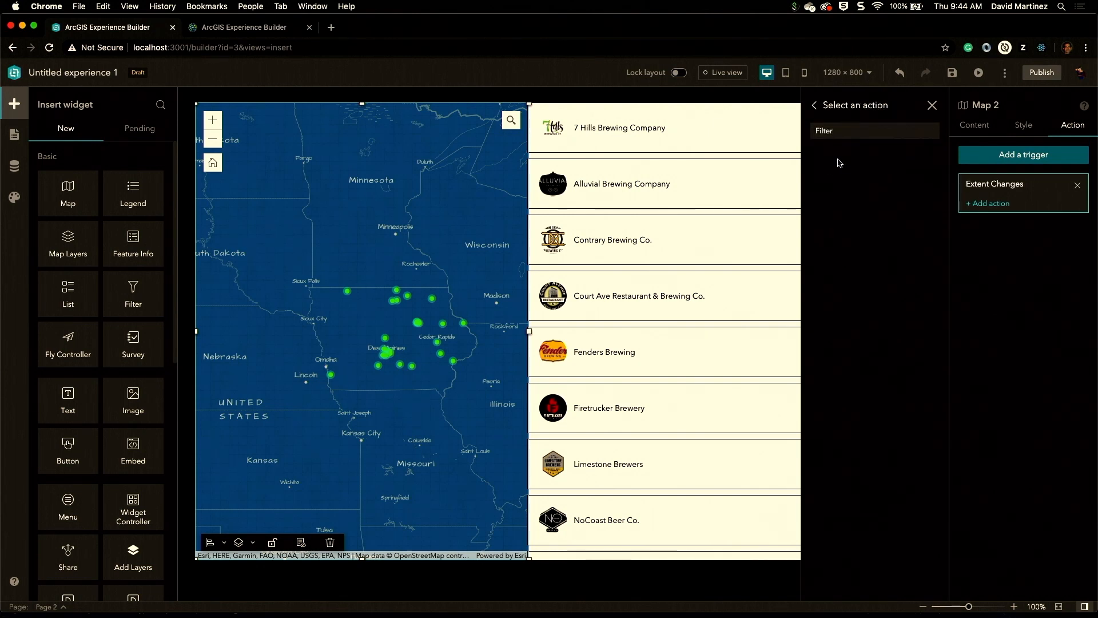
{"action": "left_click", "coordinate": [838, 131]}
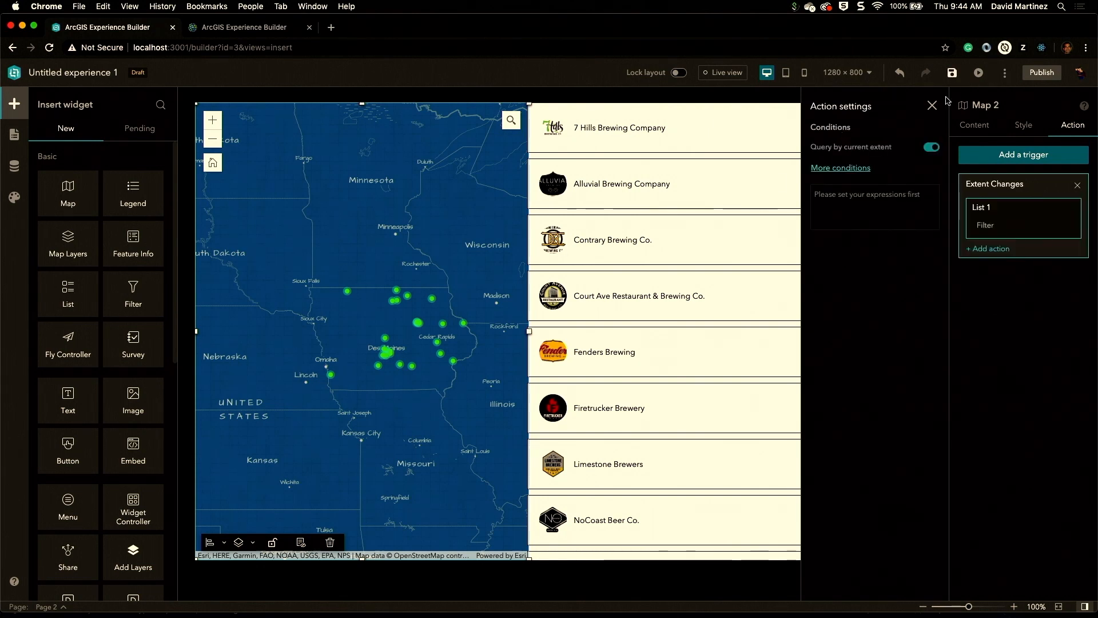
{"action": "left_click", "coordinate": [931, 106]}
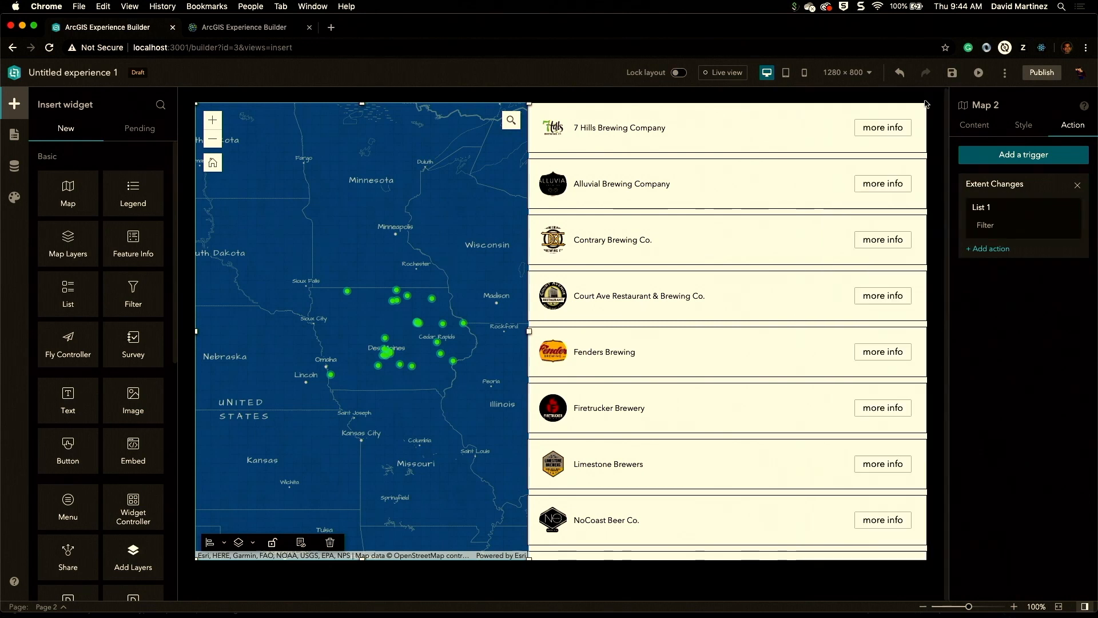
Step: Add a Record Selection Changes trigger to the list that zooms Map 2 to the record, and save the experience
{"action": "left_click", "coordinate": [803, 146]}
{"action": "left_click", "coordinate": [1017, 154]}
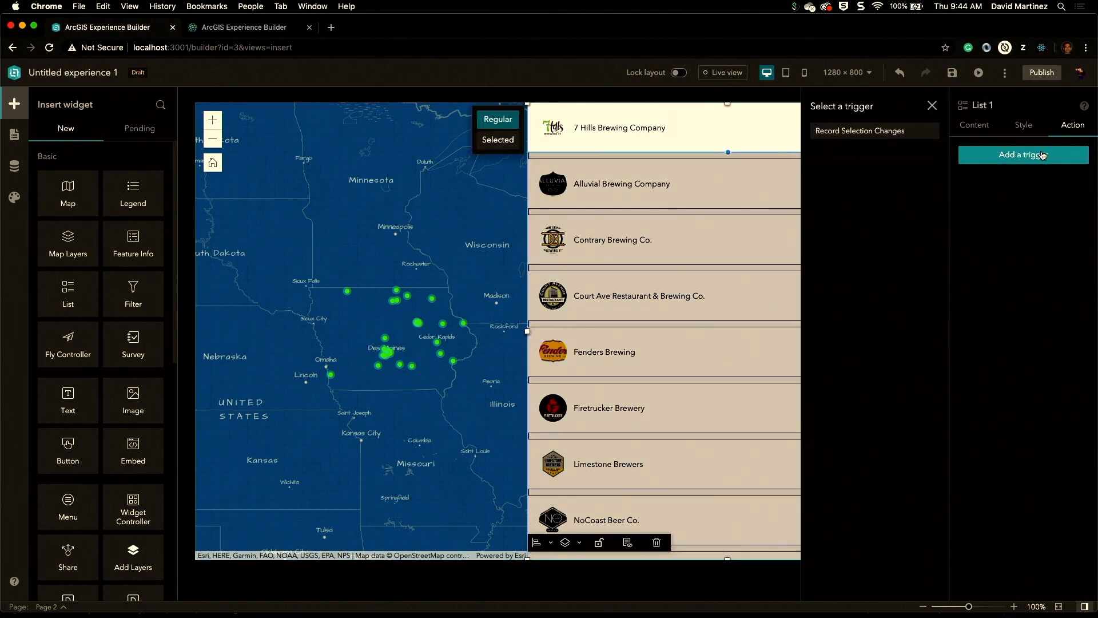
{"action": "left_click", "coordinate": [867, 132]}
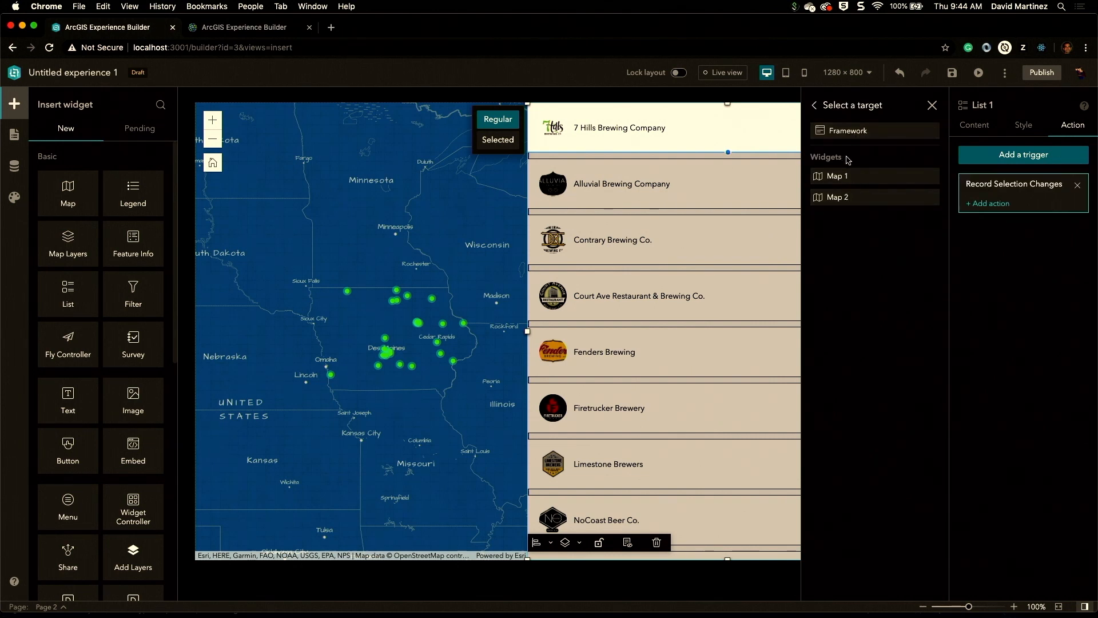
{"action": "left_click", "coordinate": [845, 199]}
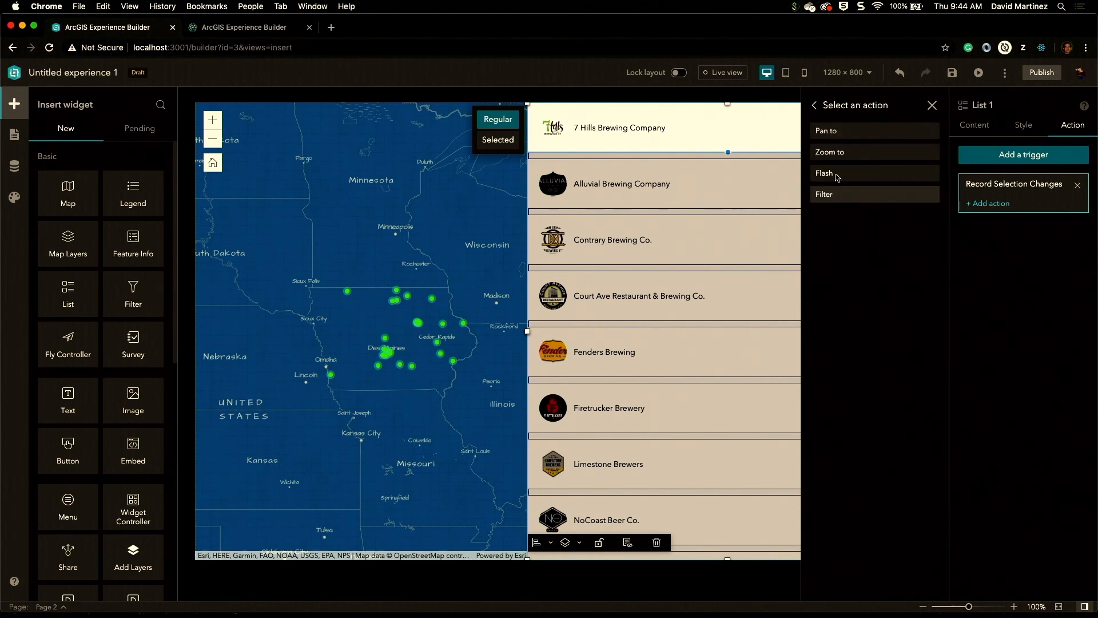
{"action": "left_click", "coordinate": [841, 152]}
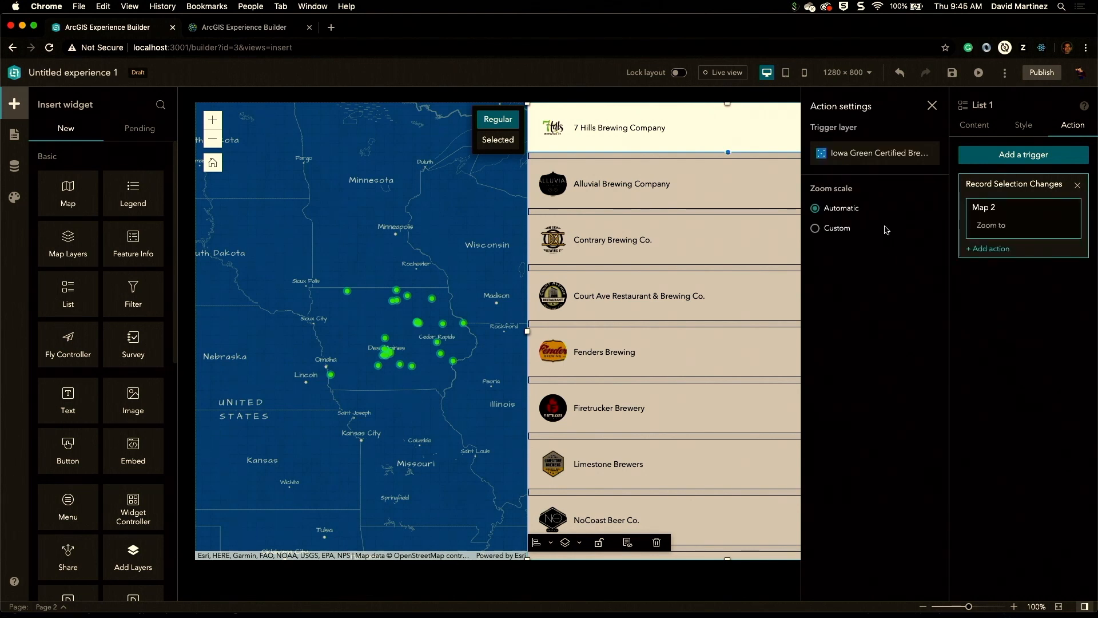
{"action": "left_click", "coordinate": [932, 106]}
{"action": "left_click", "coordinate": [952, 74]}
Step: Preview the page in live view, zooming the map and selecting a list item to test the interactions
{"action": "left_click", "coordinate": [723, 72]}
{"action": "scroll", "coordinate": [387, 329], "scroll_direction": "down", "scroll_amount": 3}
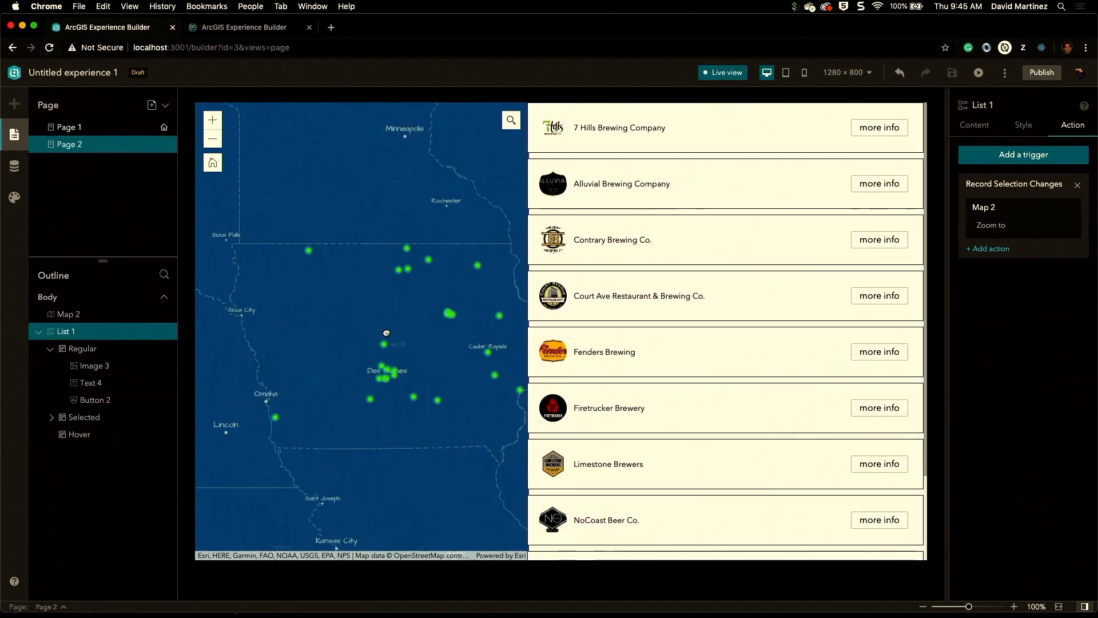
{"action": "scroll", "coordinate": [386, 333], "scroll_direction": "down", "scroll_amount": 2}
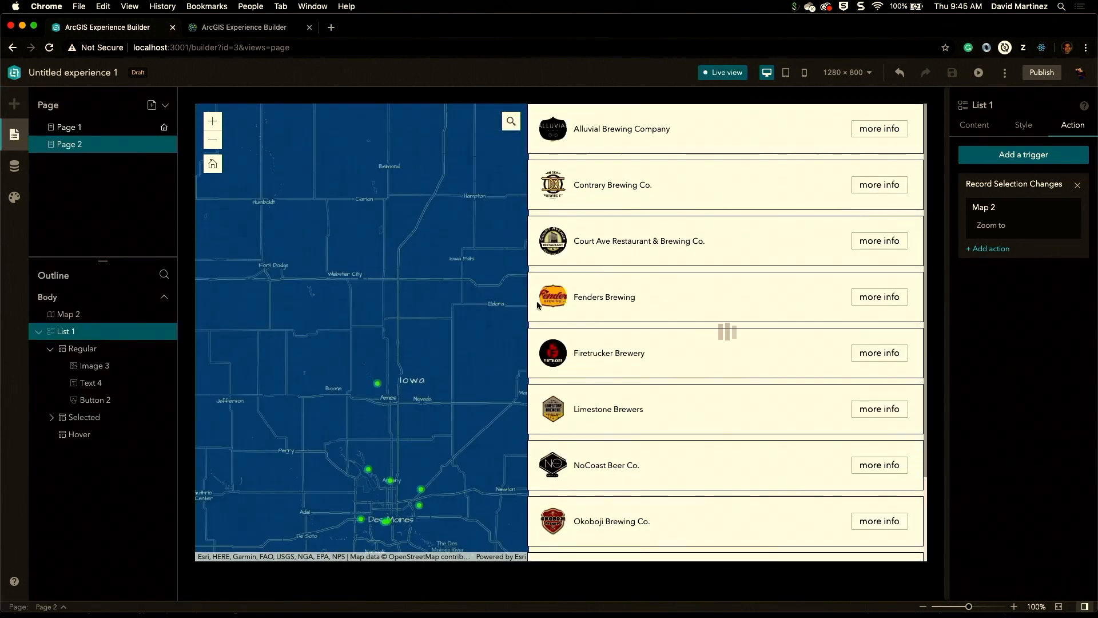
{"action": "left_click", "coordinate": [377, 384]}
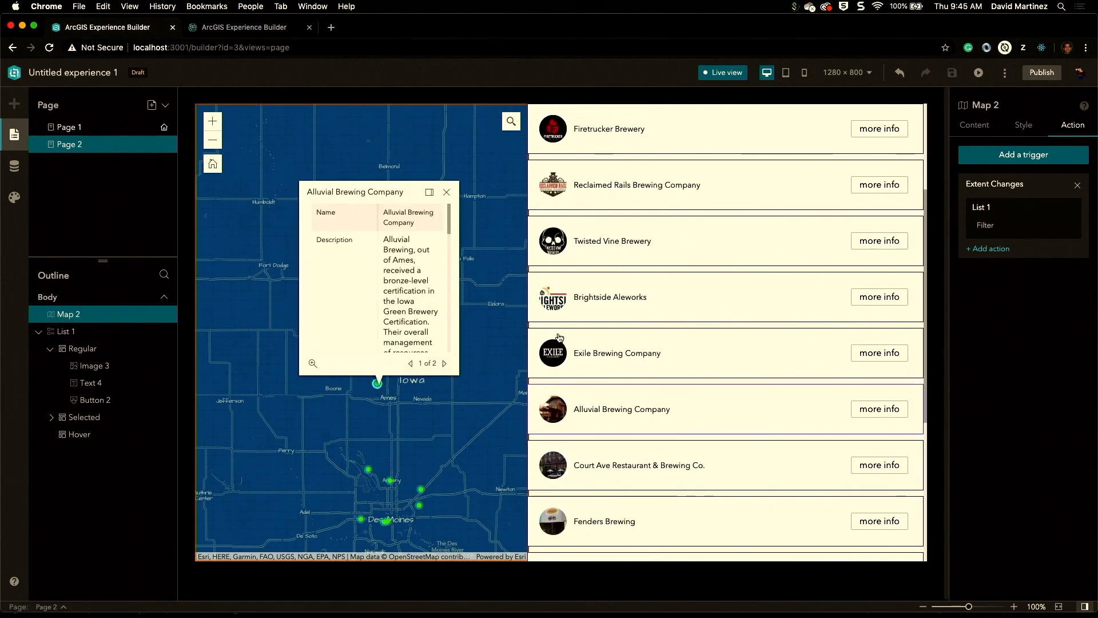
{"action": "left_click", "coordinate": [447, 192]}
{"action": "left_click", "coordinate": [614, 197]}
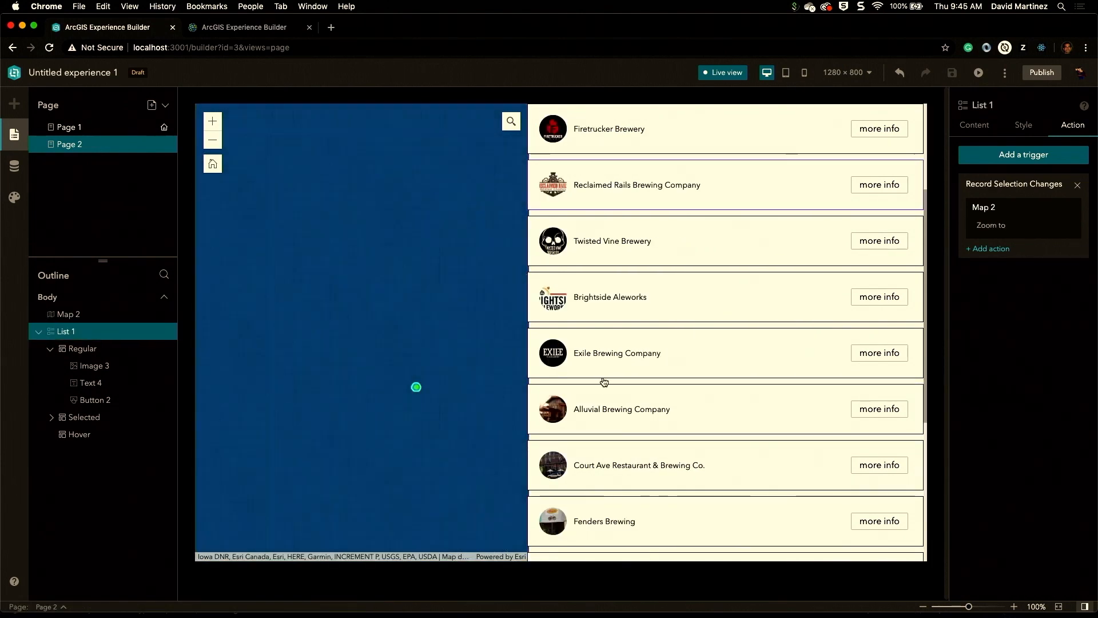
{"action": "scroll", "coordinate": [412, 345], "scroll_direction": "down", "scroll_amount": 5}
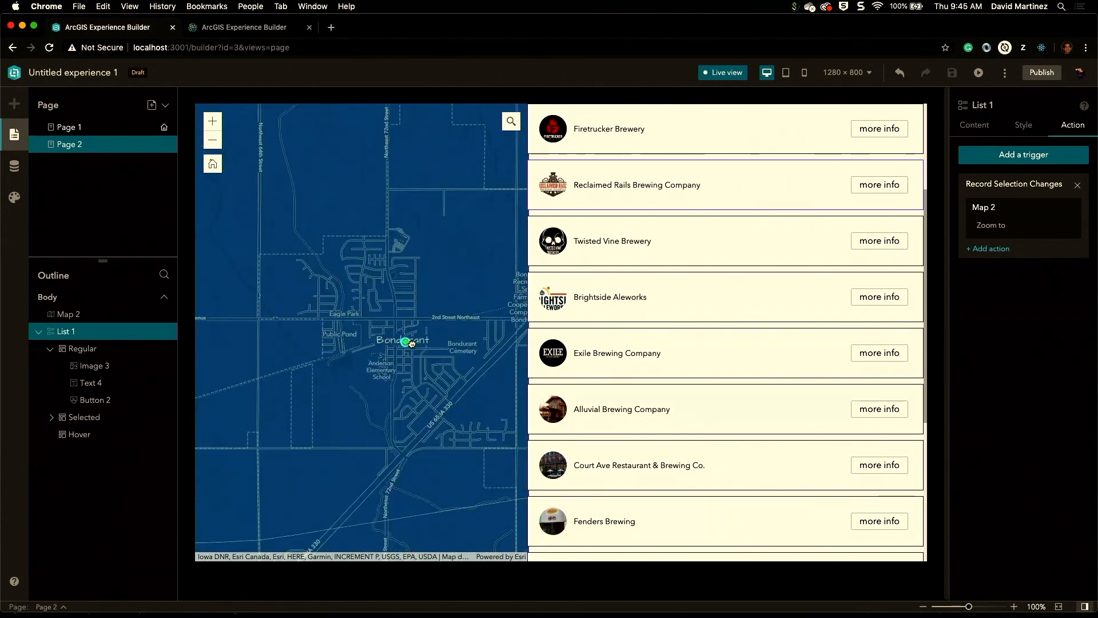
{"action": "scroll", "coordinate": [412, 345], "scroll_direction": "up", "scroll_amount": 5}
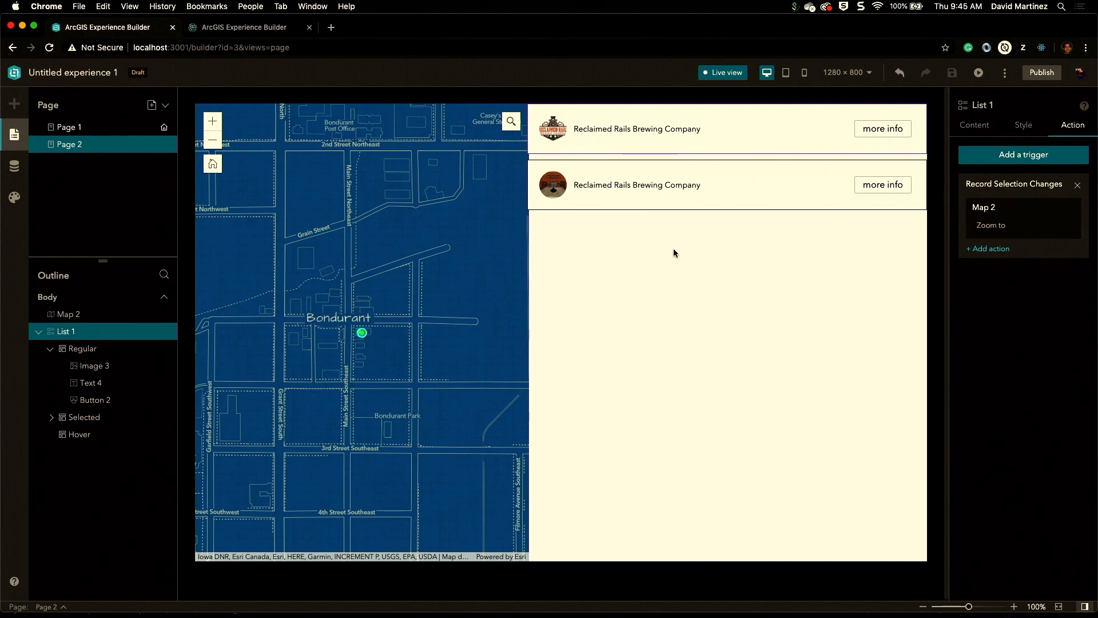
{"action": "left_click", "coordinate": [727, 73]}
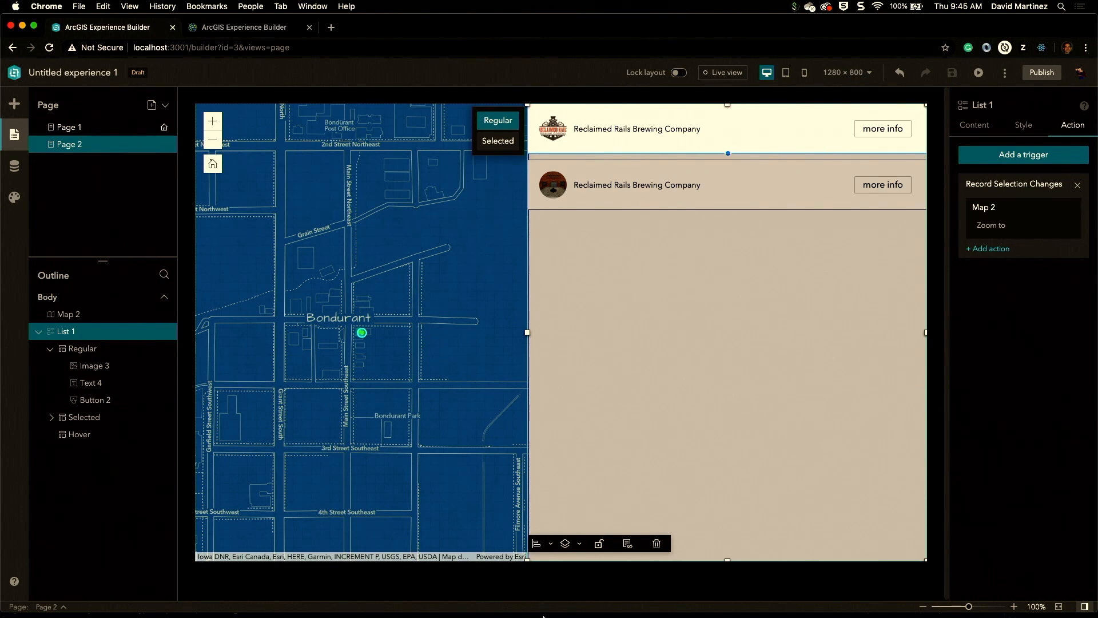
{"action": "left_click", "coordinate": [563, 595]}
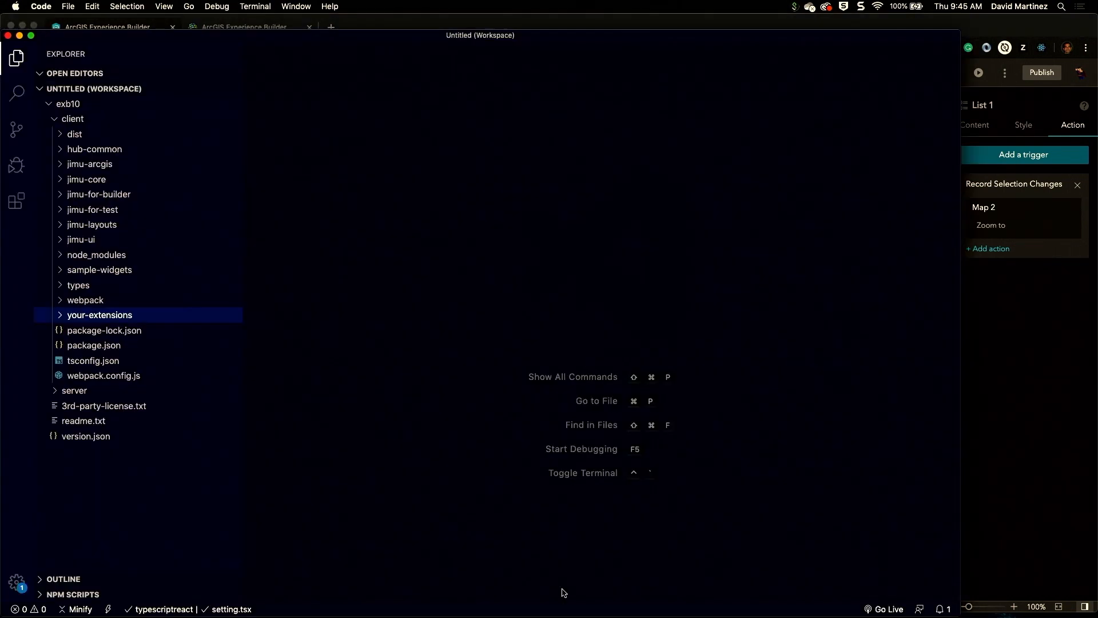
{"action": "left_click", "coordinate": [749, 604]}
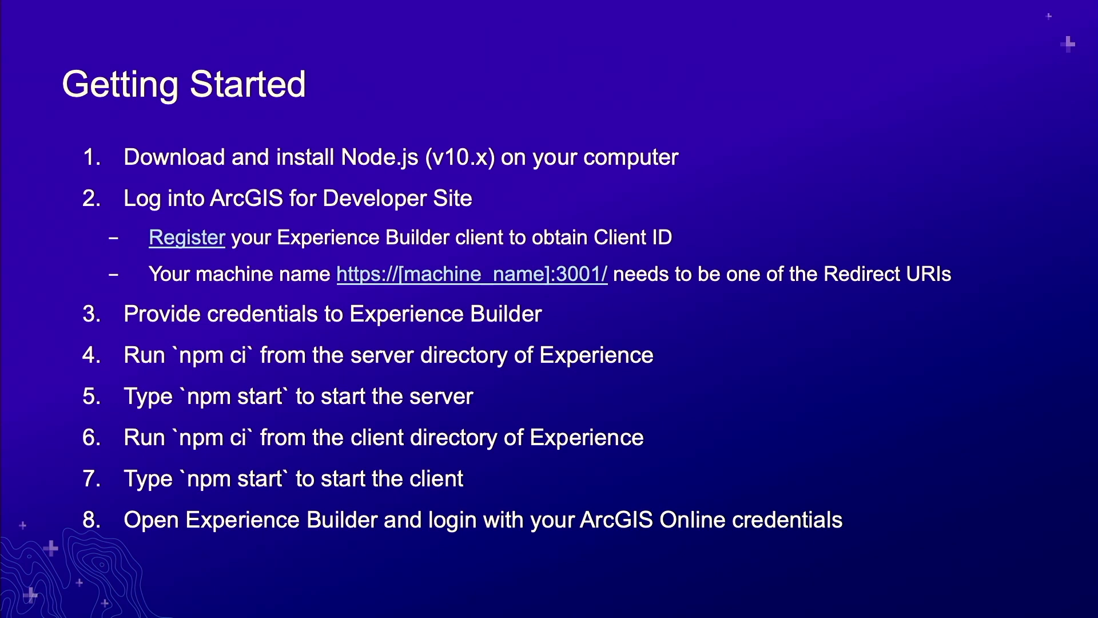
{"action": "key", "text": "super+Tab"}
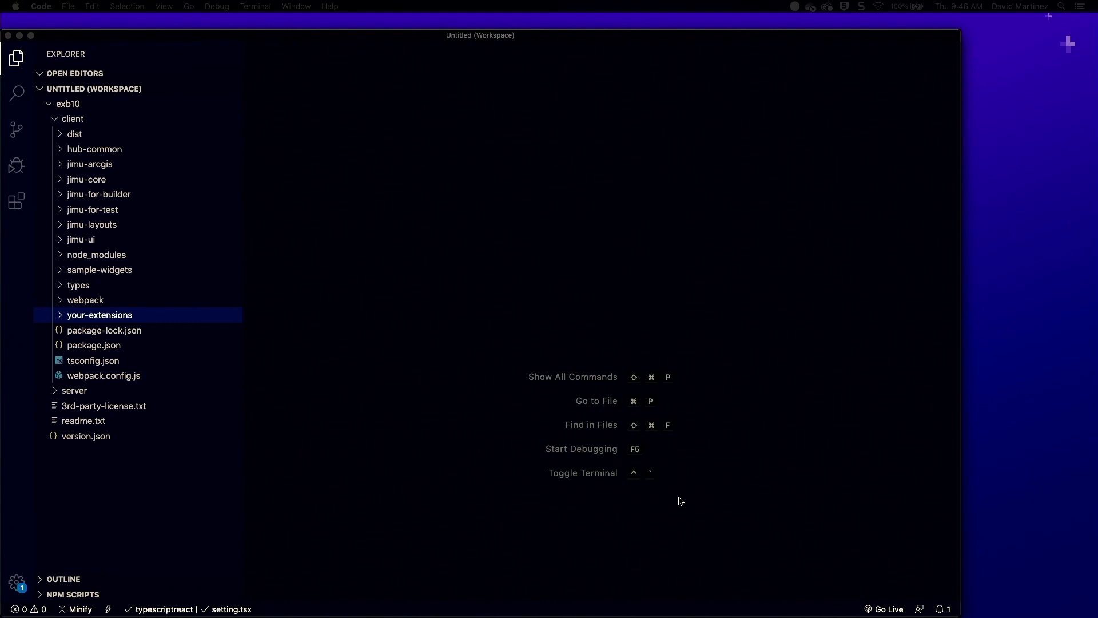
{"action": "key", "text": "super+Tab"}
{"action": "key", "text": "super+Tab"}
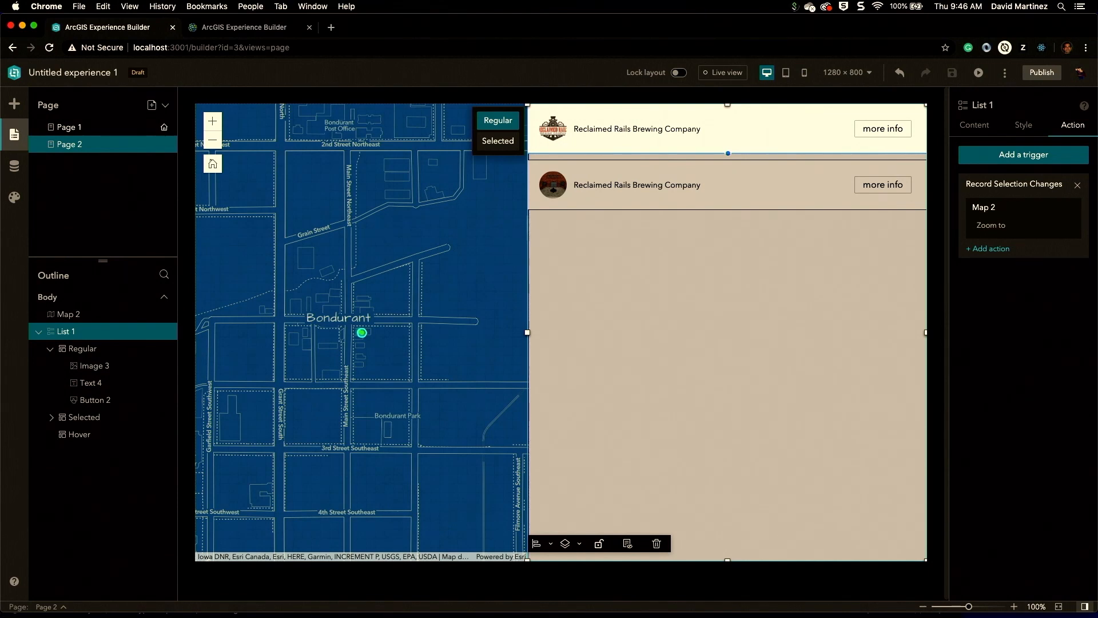
{"action": "key", "text": "super+Tab"}
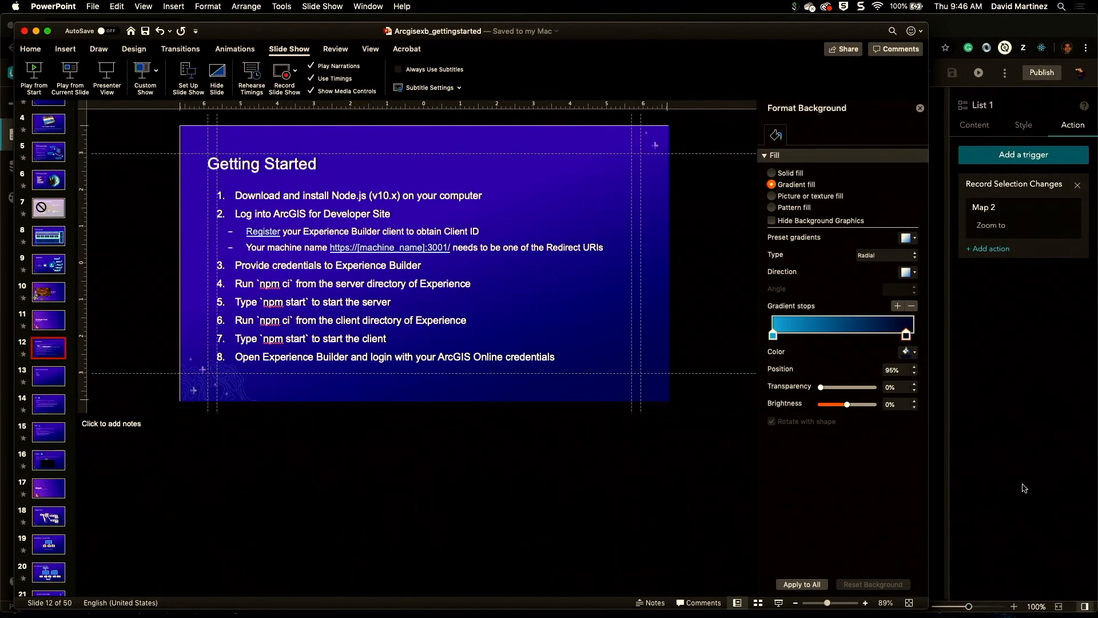
{"action": "left_click", "coordinate": [588, 600]}
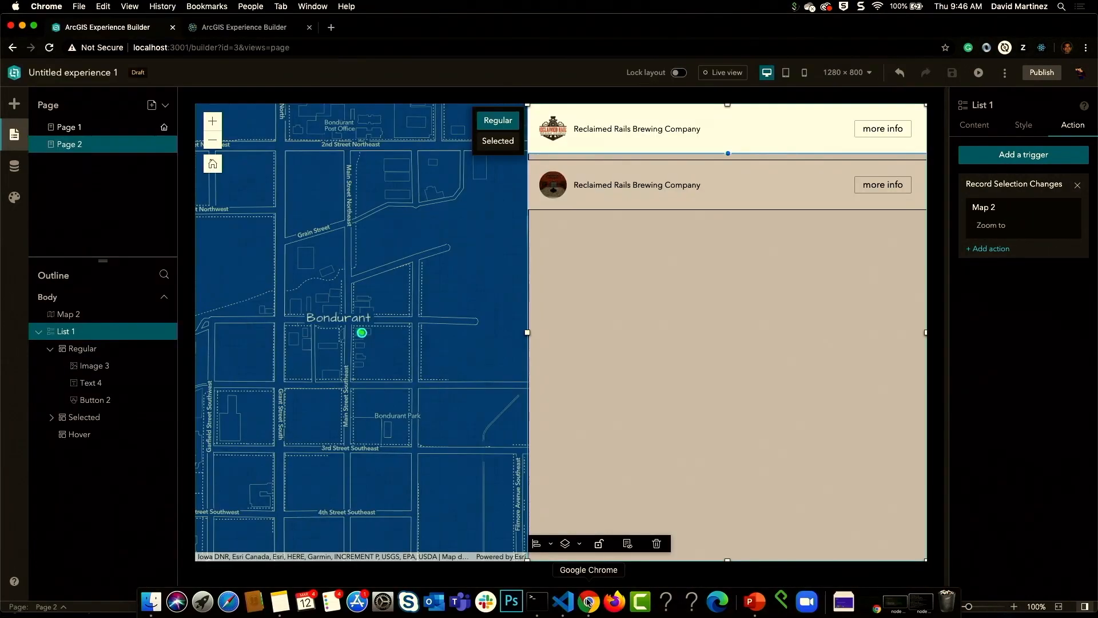
Step: Open the Experience Builder developer site's SDK download page, then its install guide
{"action": "left_click", "coordinate": [241, 28]}
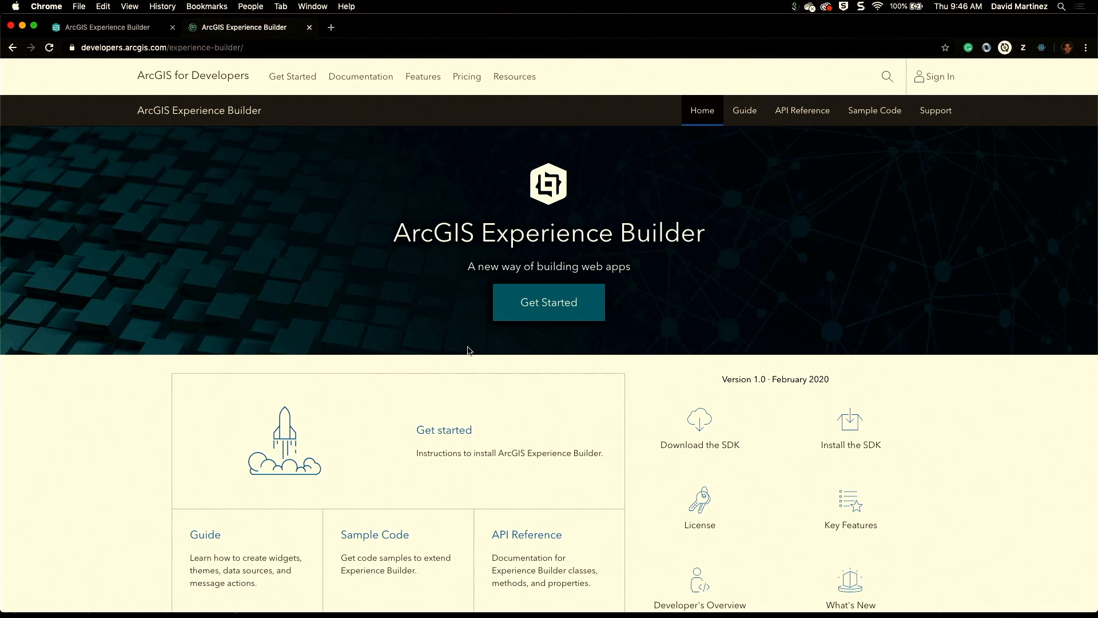
{"action": "left_click", "coordinate": [698, 448]}
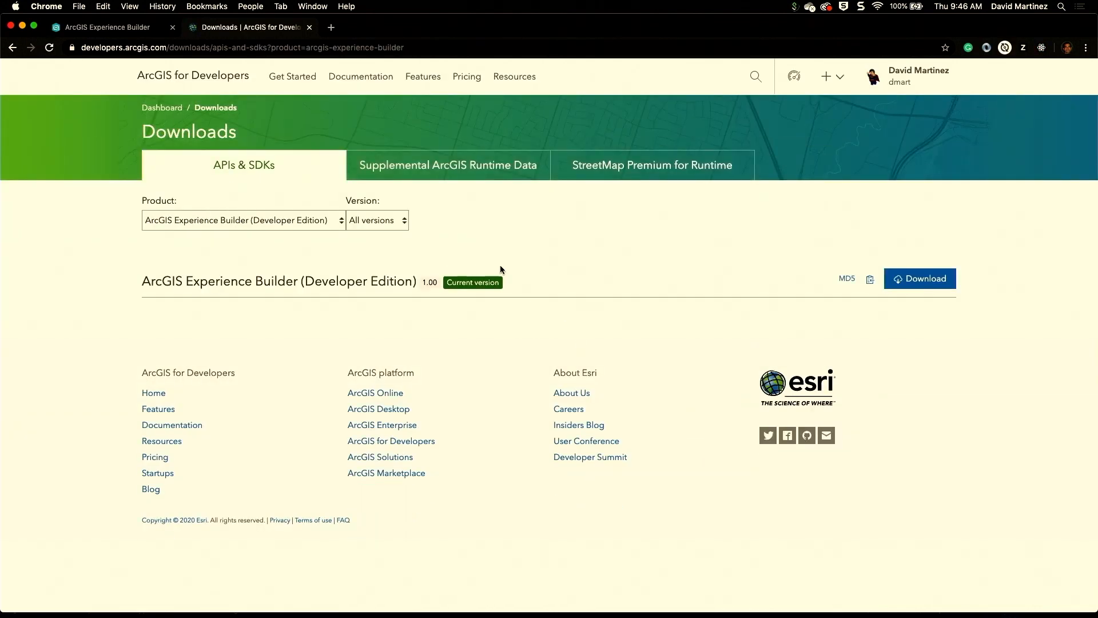
{"action": "left_click", "coordinate": [12, 47]}
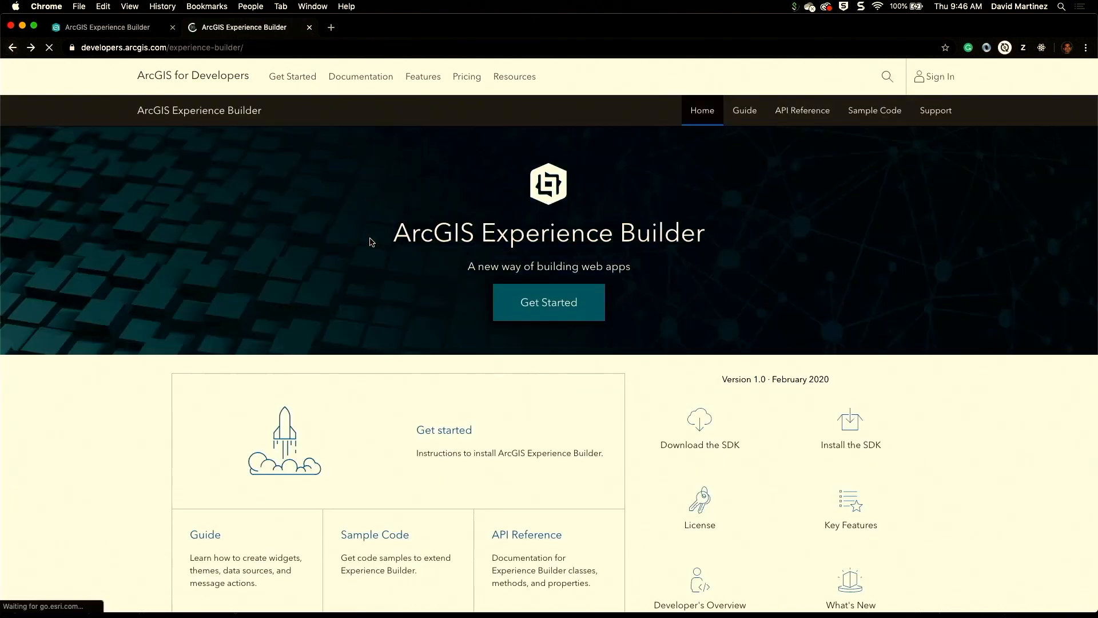
{"action": "left_click", "coordinate": [578, 294]}
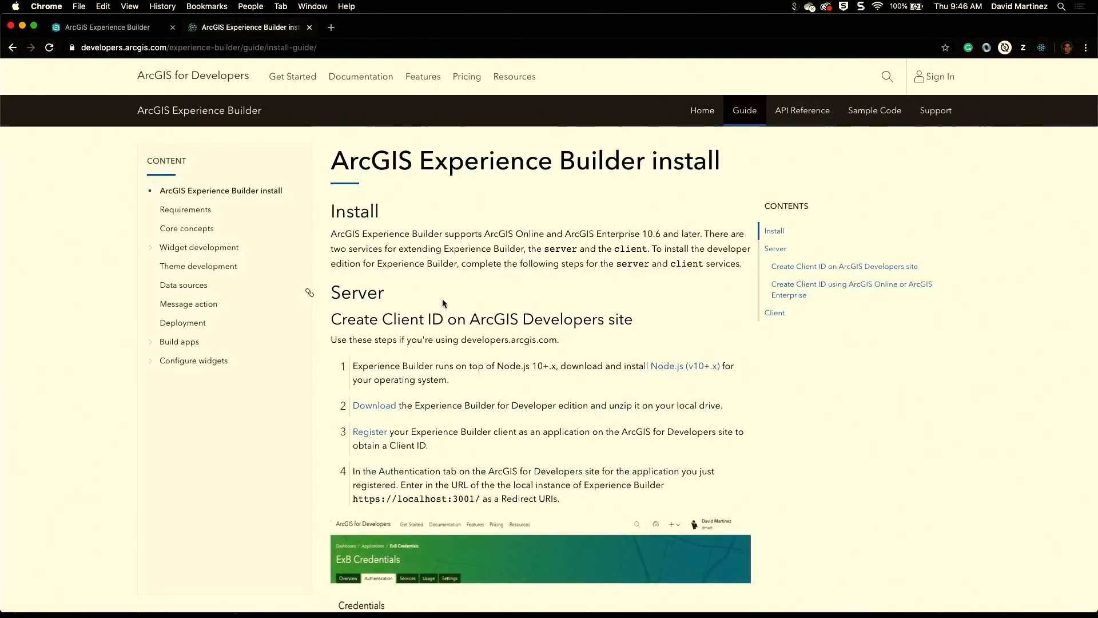
Step: Scroll through the install guide steps, then open the Getting started with widget development page
{"action": "scroll", "coordinate": [443, 302], "scroll_direction": "down", "scroll_amount": 3}
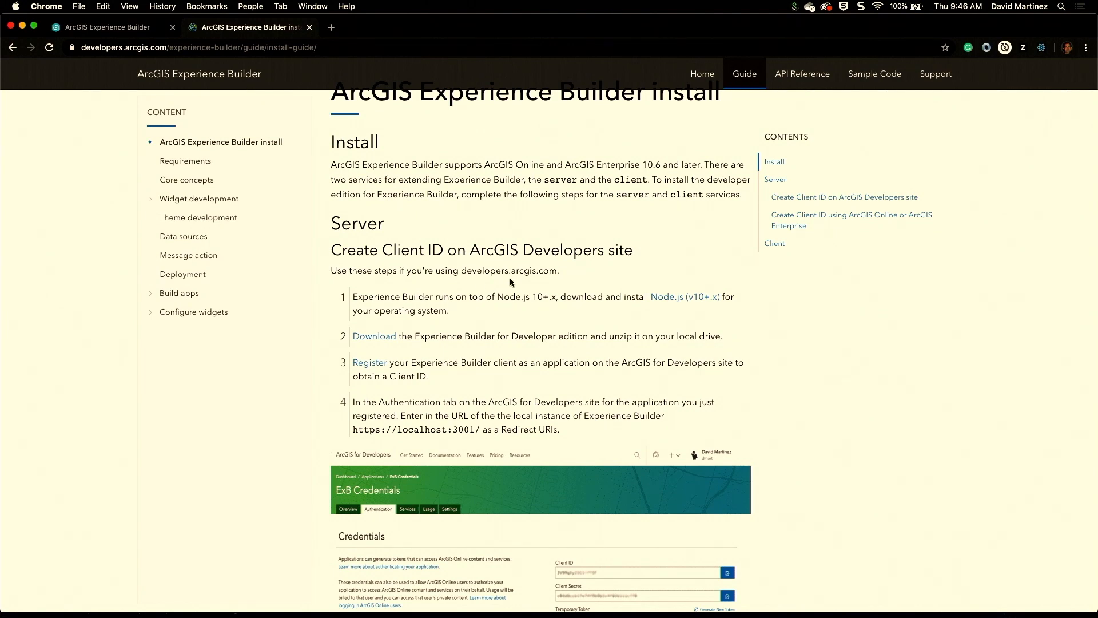
{"action": "scroll", "coordinate": [511, 282], "scroll_direction": "down", "scroll_amount": 10}
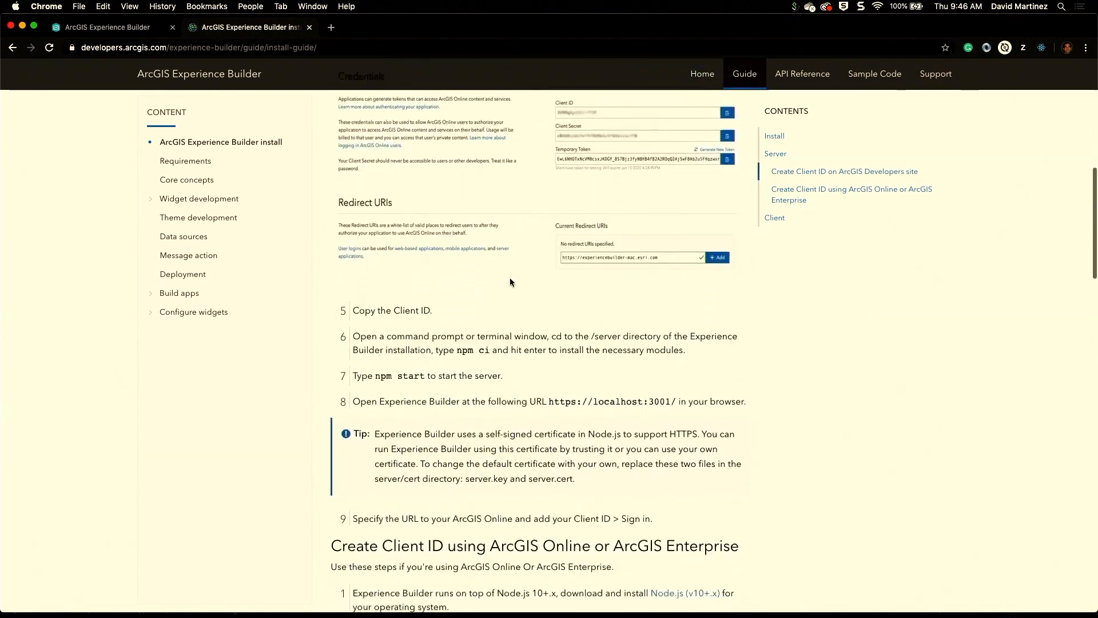
{"action": "scroll", "coordinate": [509, 277], "scroll_direction": "up", "scroll_amount": 15}
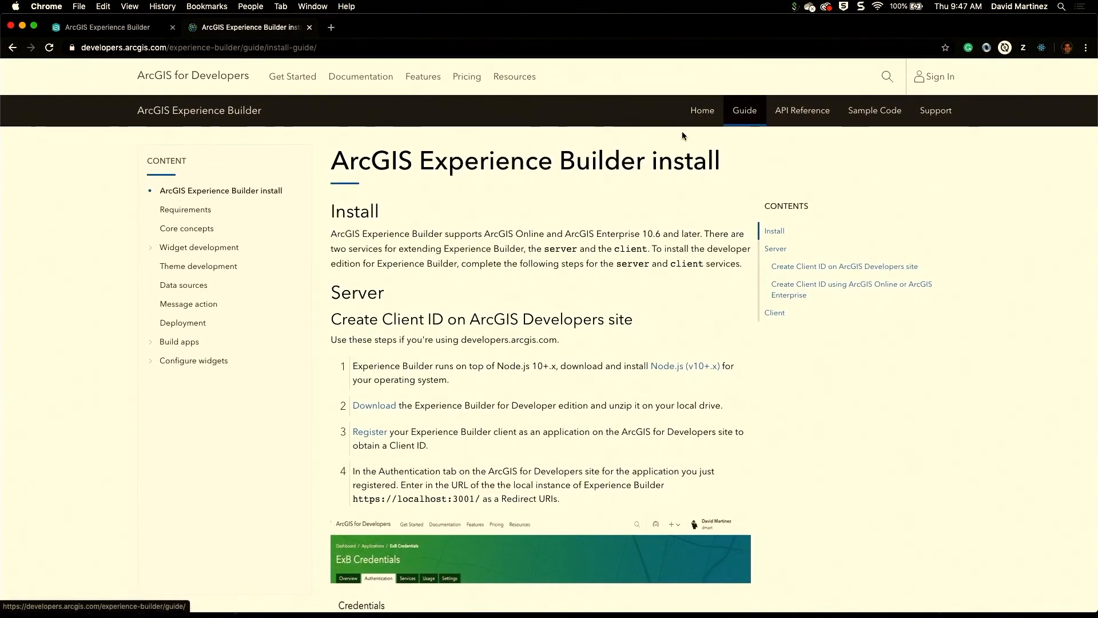
{"action": "left_click", "coordinate": [181, 250]}
{"action": "left_click", "coordinate": [193, 282]}
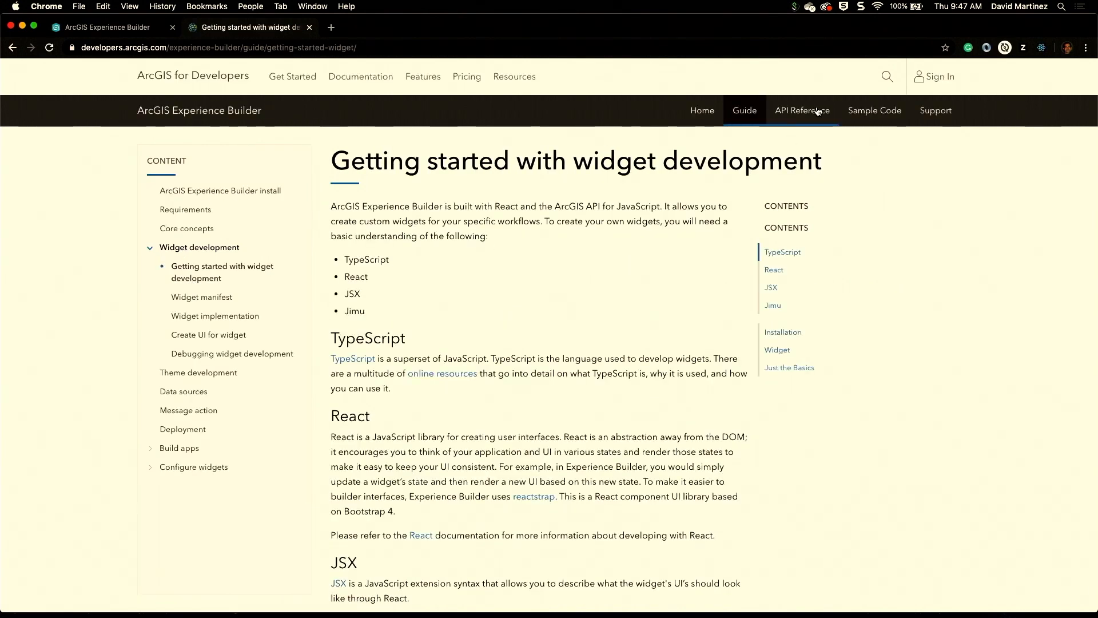
Step: Browse the API Reference and Sample Code pages, opening and reading the Show extent sample
{"action": "left_click", "coordinate": [818, 111]}
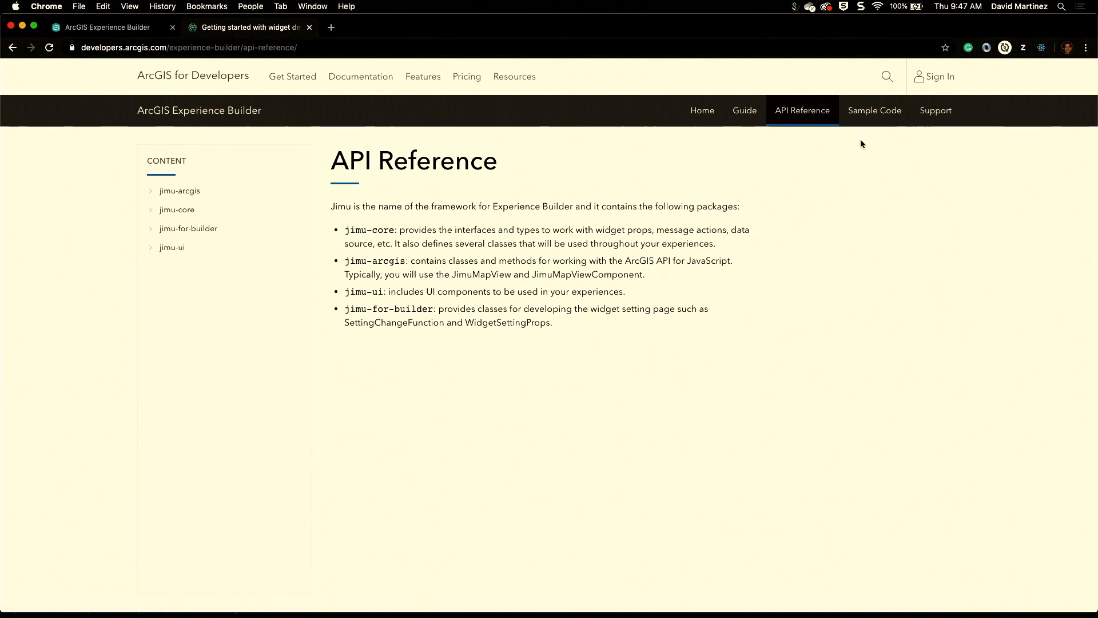
{"action": "left_click", "coordinate": [873, 113]}
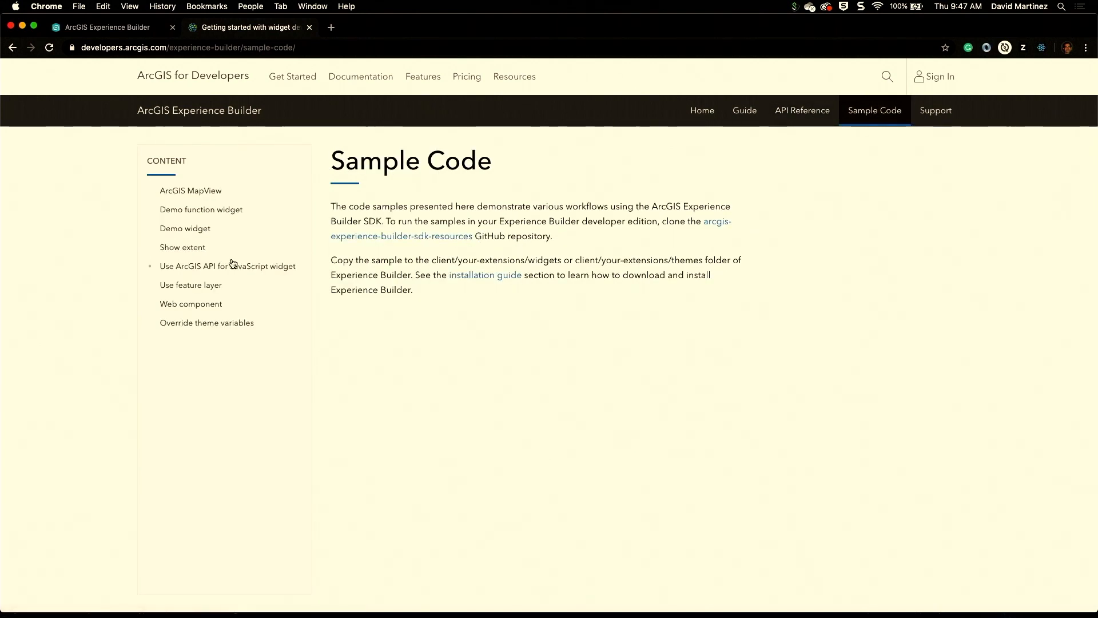
{"action": "left_click", "coordinate": [199, 250]}
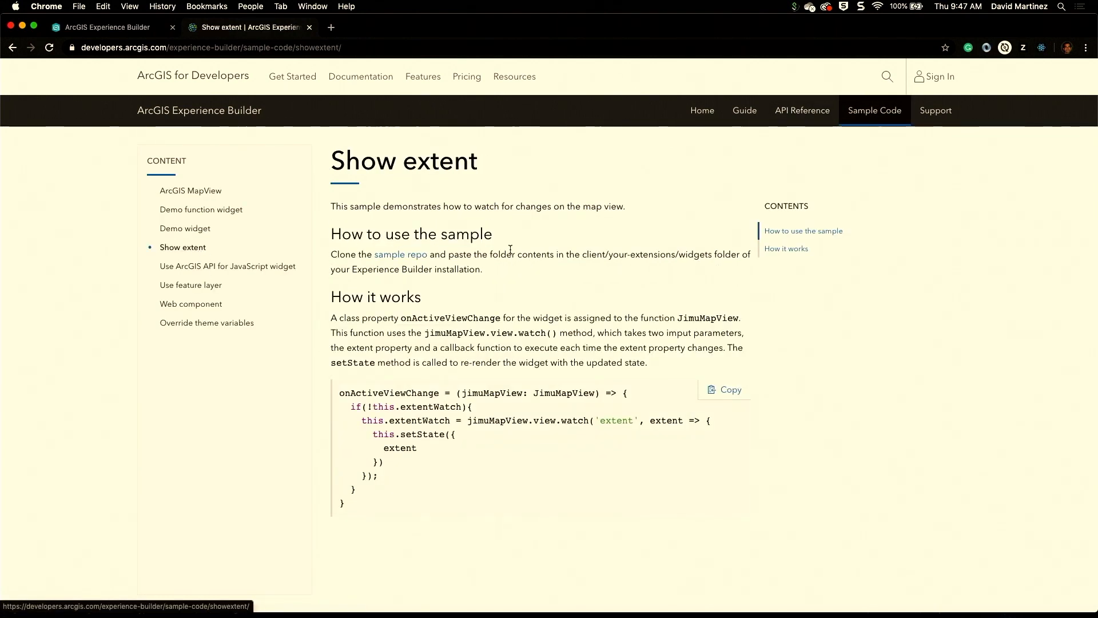
{"action": "scroll", "coordinate": [531, 246], "scroll_direction": "down", "scroll_amount": 1}
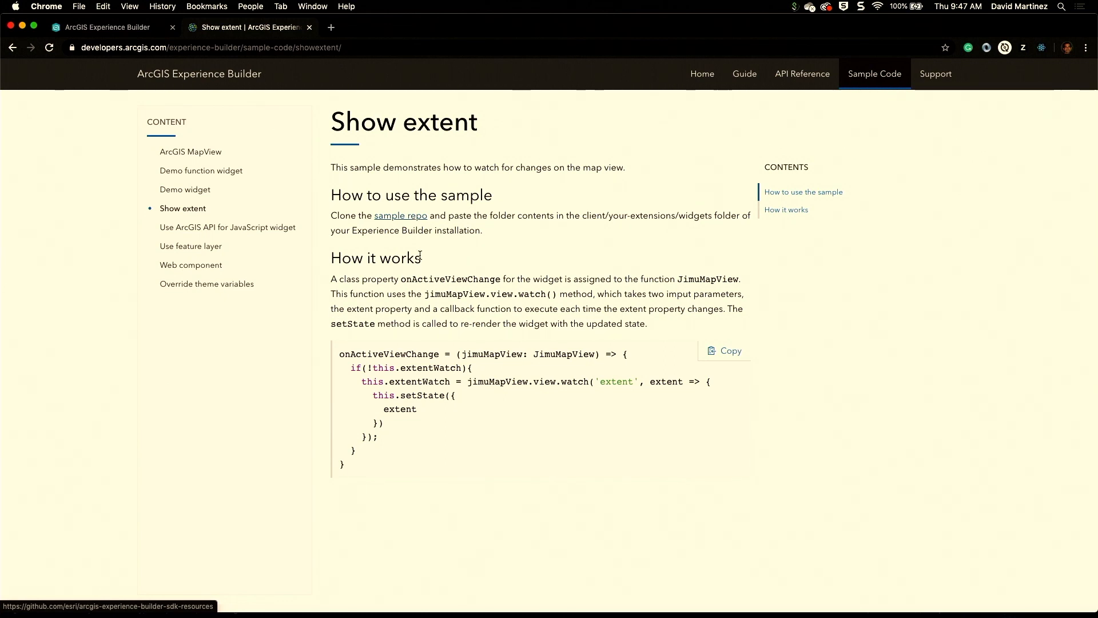
Step: Switch to PowerPoint and run the slide show, advancing to the Jimu slide
{"action": "mouse_move", "coordinate": [561, 616]}
{"action": "left_click", "coordinate": [755, 605]}
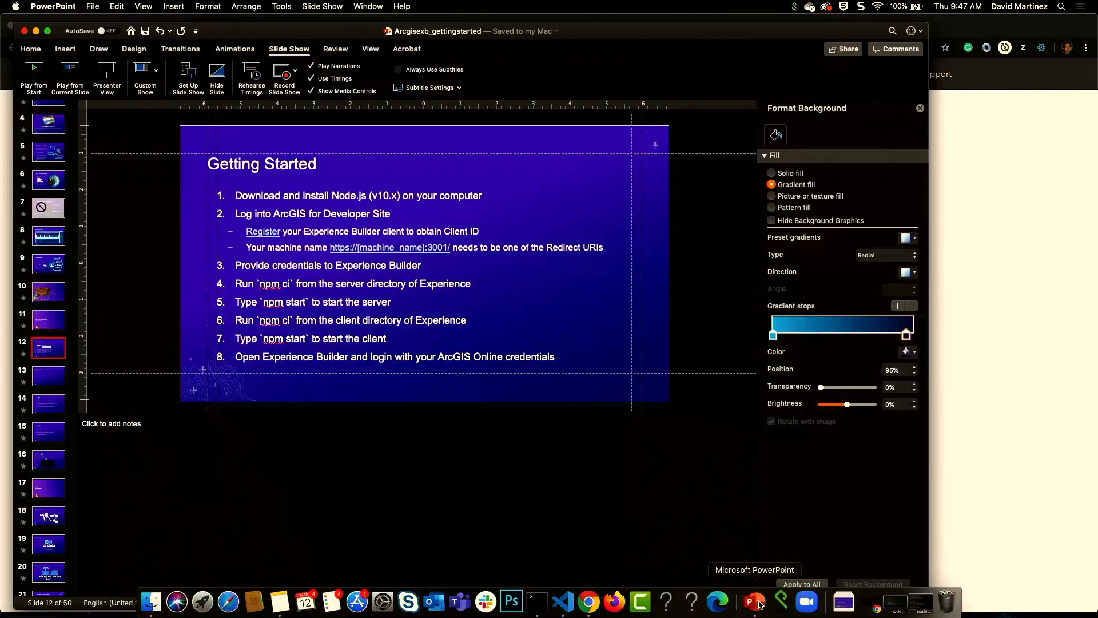
{"action": "left_click", "coordinate": [779, 602]}
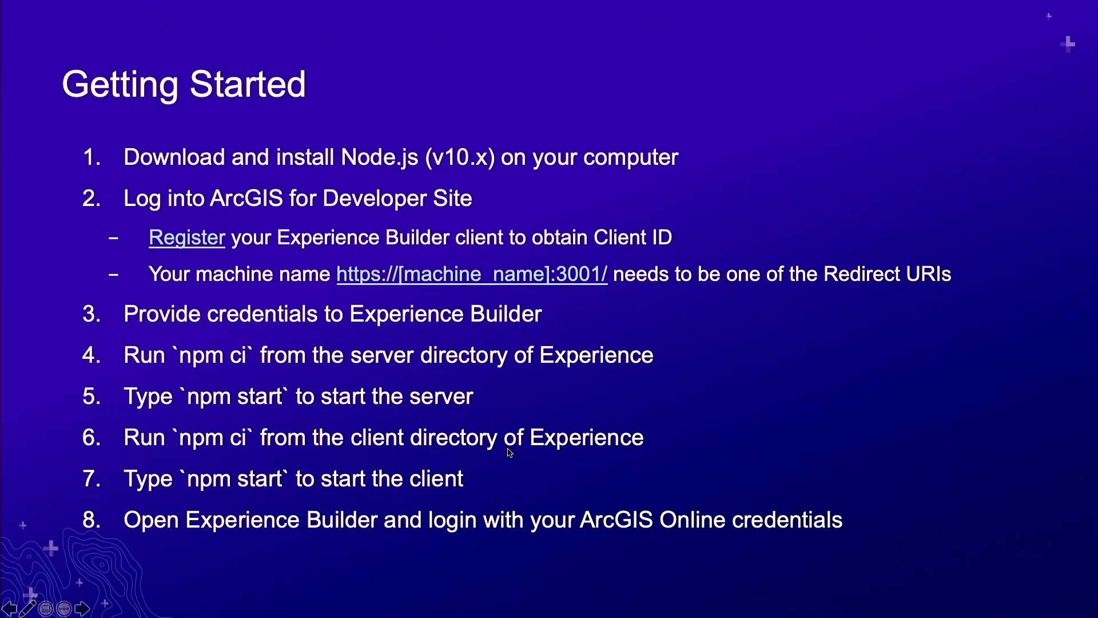
{"action": "left_click", "coordinate": [510, 452]}
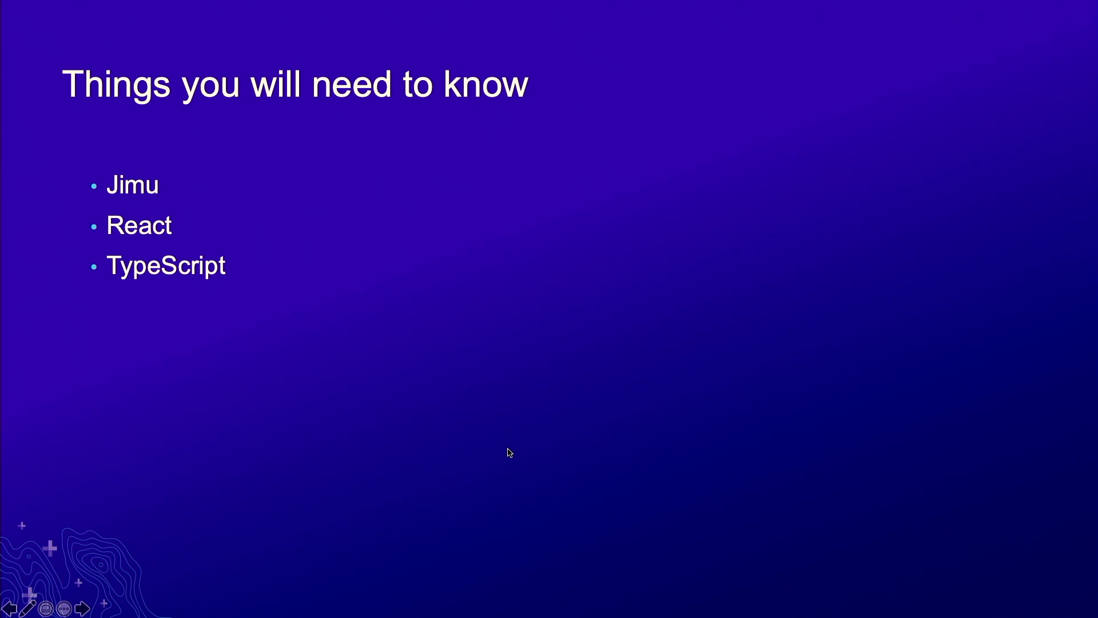
{"action": "key", "text": "Right"}
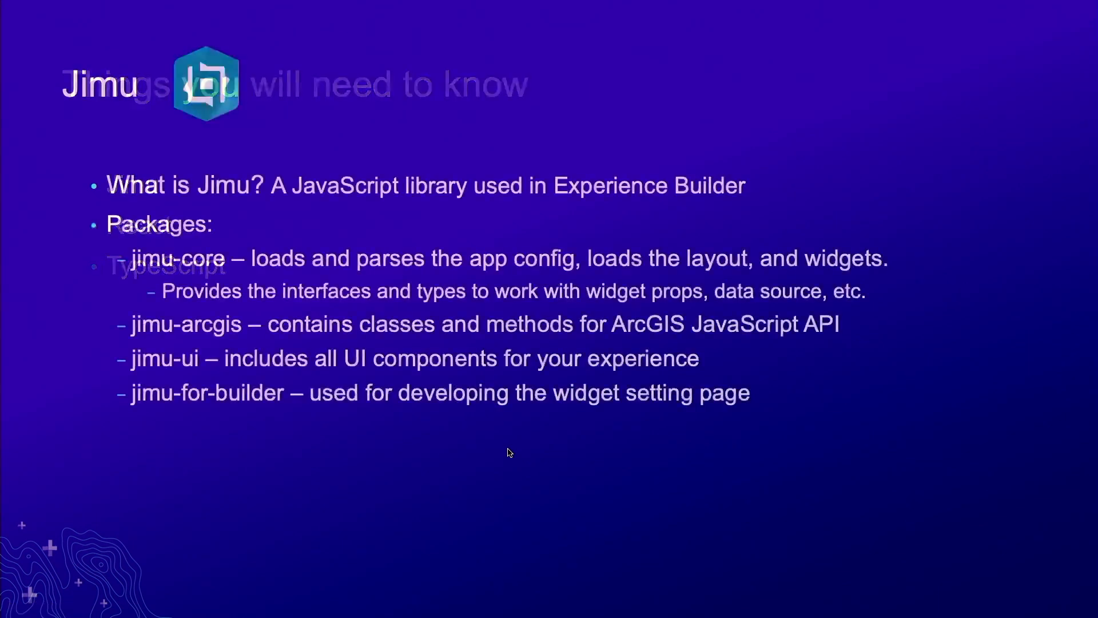